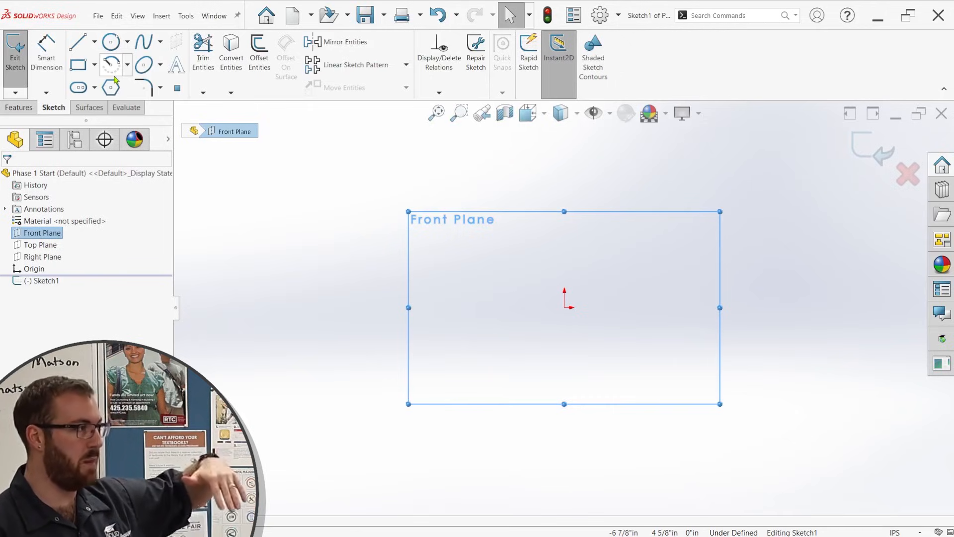
{"action": "left_click", "coordinate": [78, 88]}
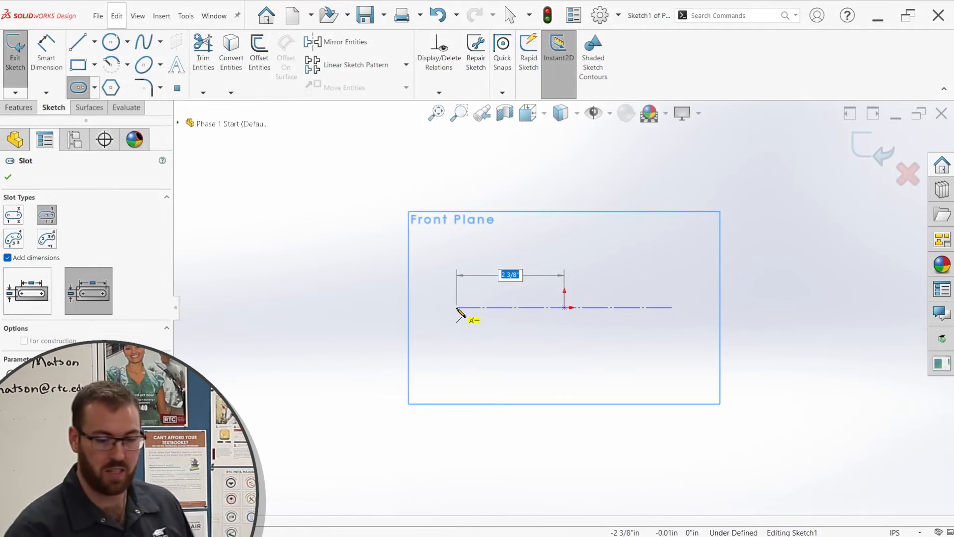
{"action": "left_click", "coordinate": [457, 308]}
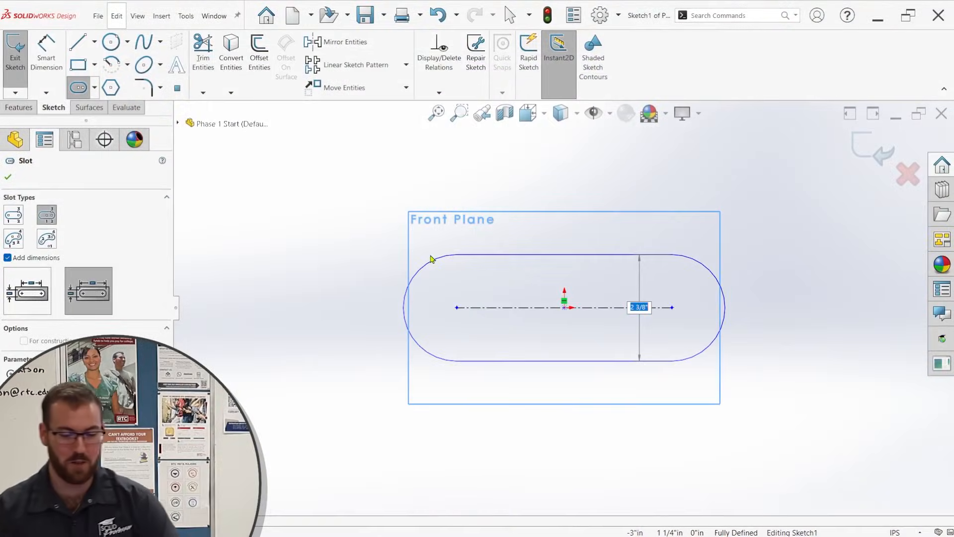
{"action": "key", "text": "Escape"}
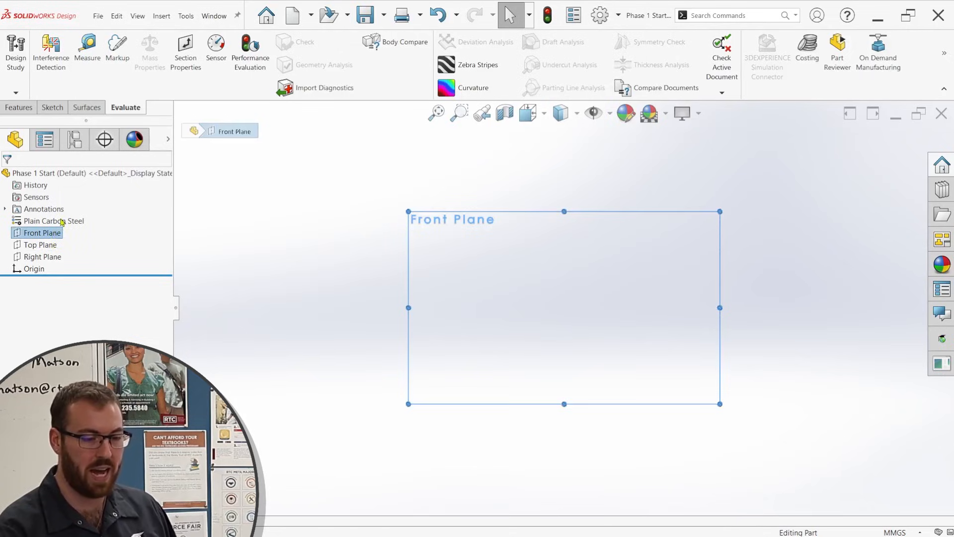
Sketch a horizontal centerpoint slot on the Front Plane, centred on the origin, 50 mm wide and about 190 mm in overall length.
{"action": "left_click", "coordinate": [61, 222]}
{"action": "left_click", "coordinate": [78, 88]}
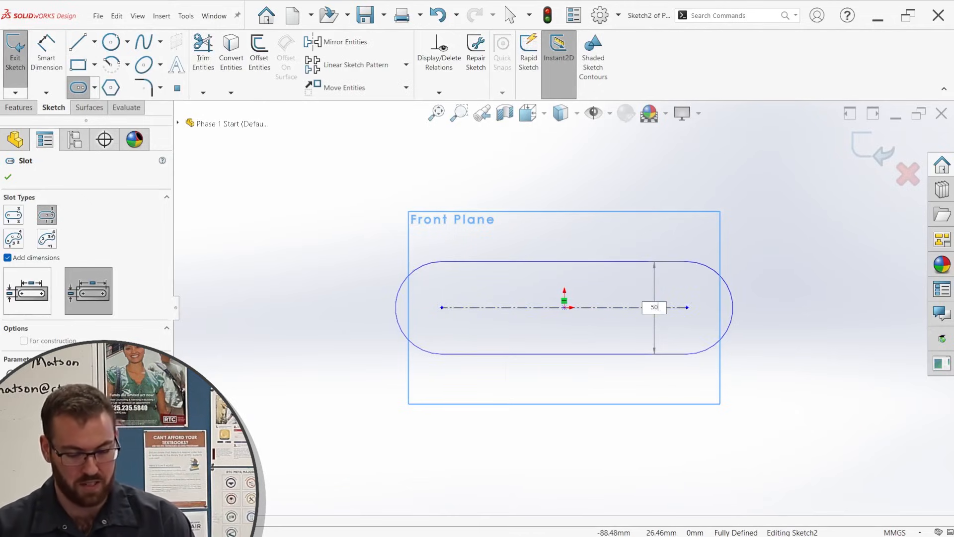
{"action": "left_click", "coordinate": [413, 265]}
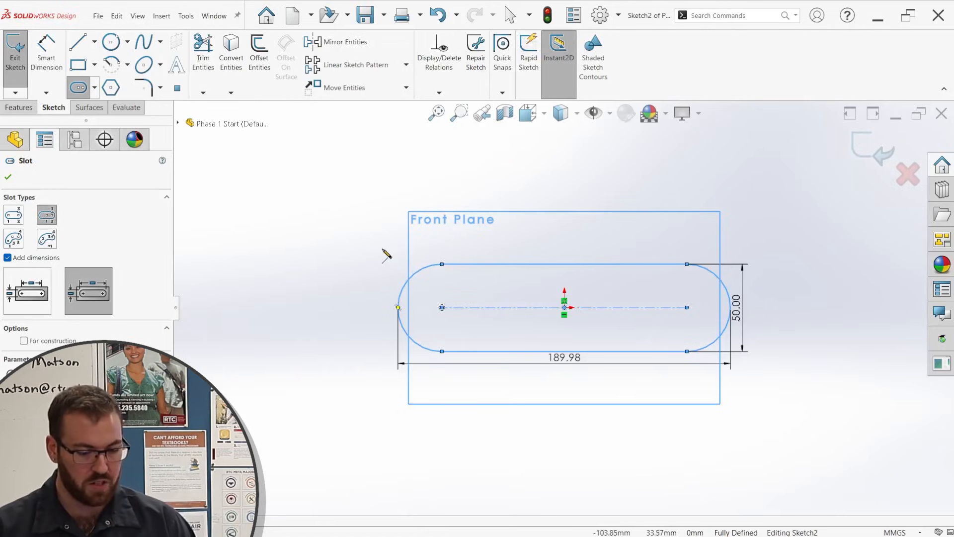
{"action": "key", "text": "Escape"}
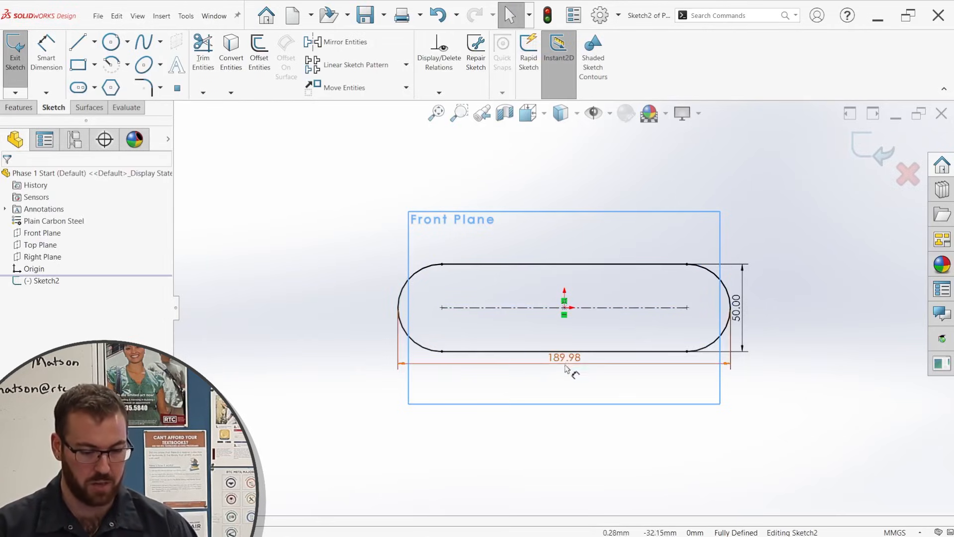
Set the slot's overall length to 150 mm.
{"action": "left_click", "coordinate": [565, 364]}
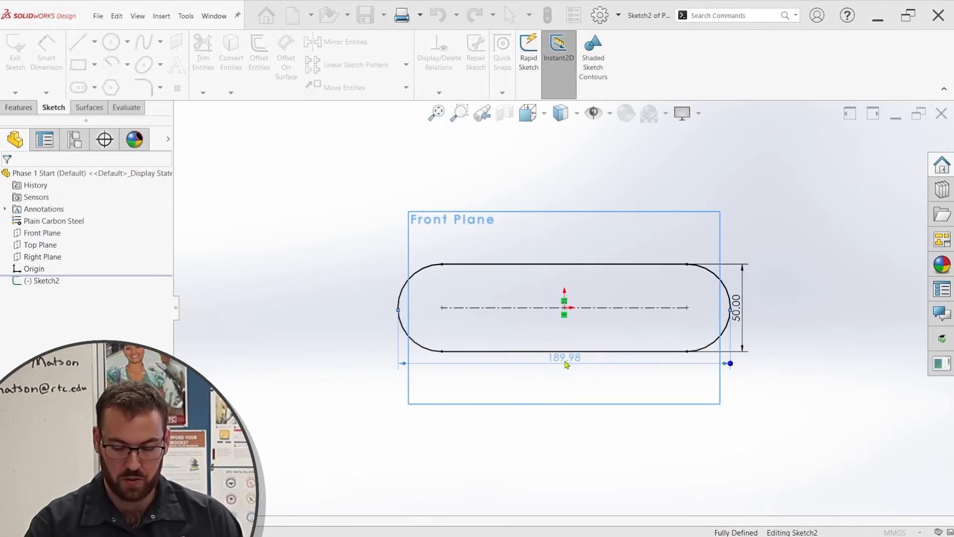
{"action": "type", "text": "150"}
{"action": "key", "text": "Return"}
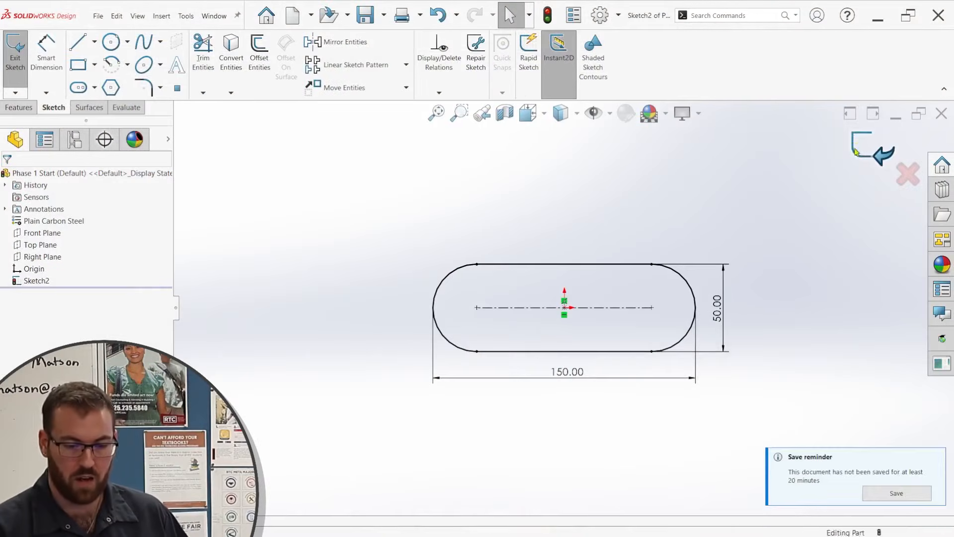
{"action": "left_click", "coordinate": [856, 151]}
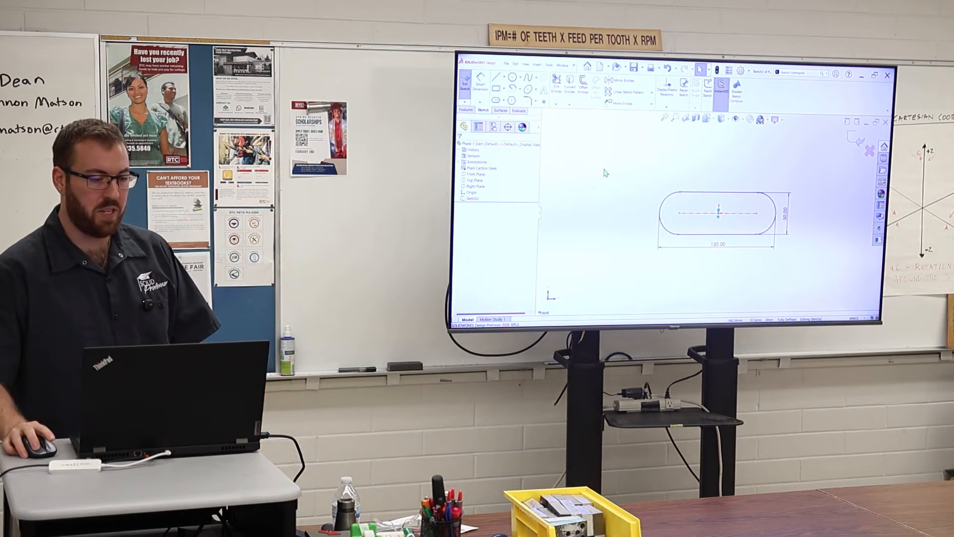
{"action": "right_click_drag", "start_coordinate": [605, 173], "coordinate": [622, 169]}
{"action": "right_click_drag", "start_coordinate": [622, 170], "coordinate": [631, 168]}
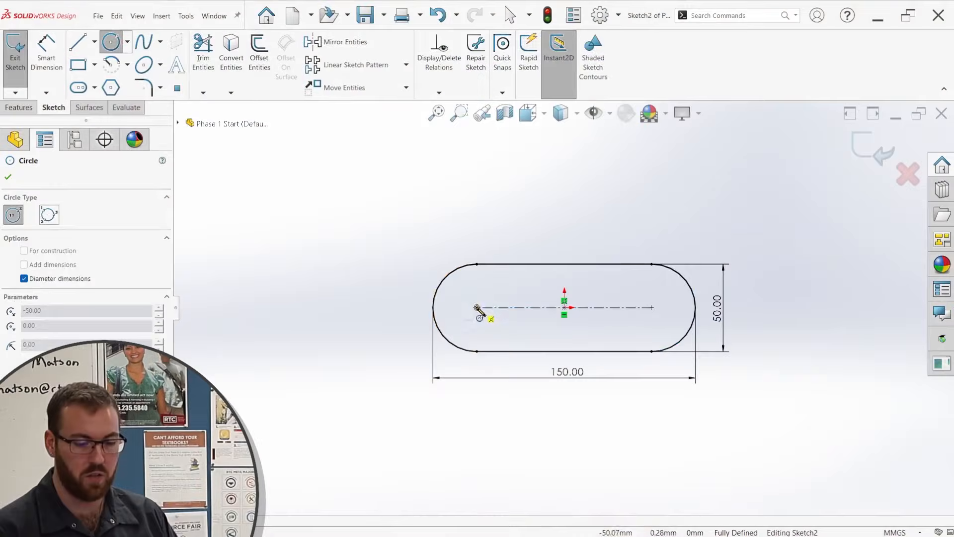
Sketch a 40 mm diameter circle centred on the slot's left arc centre.
{"action": "left_click", "coordinate": [477, 307]}
{"action": "type", "text": "40"}
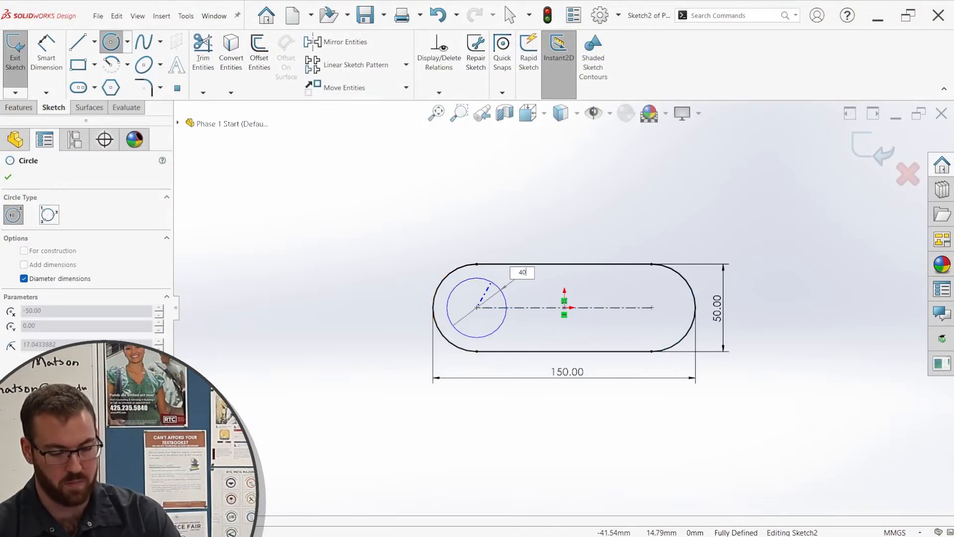
{"action": "key", "text": "Return"}
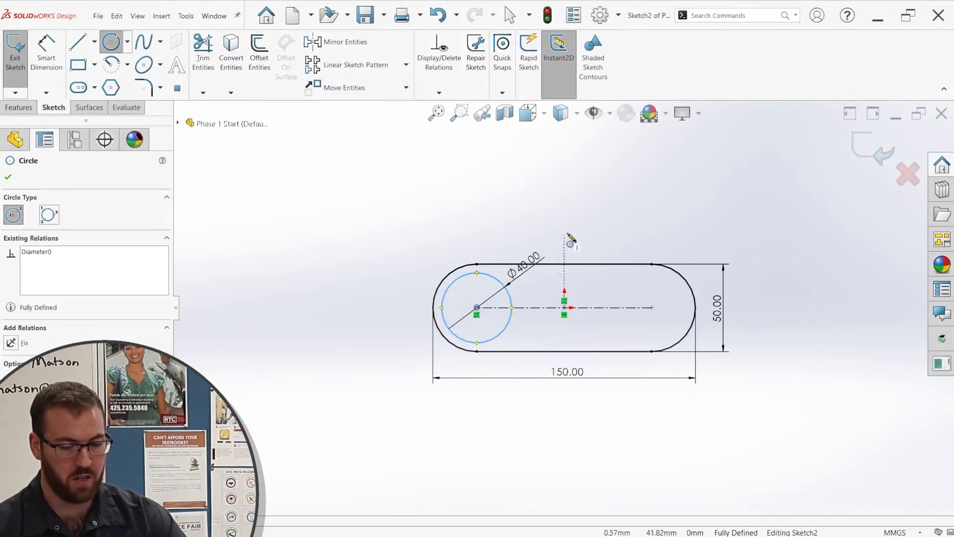
Sketch a circle about 41 mm in diameter centred on the slot's right arc centre.
{"action": "left_click", "coordinate": [652, 307]}
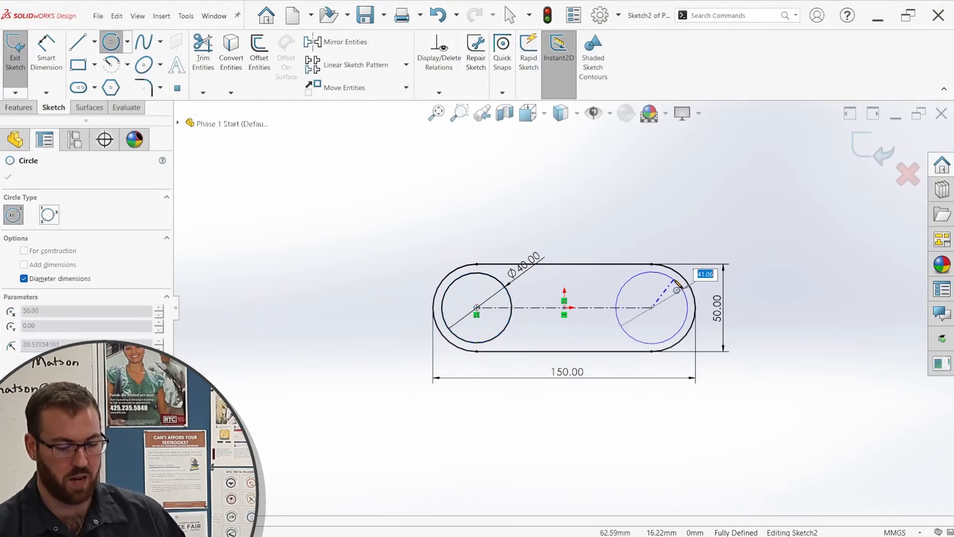
{"action": "left_click", "coordinate": [677, 284]}
{"action": "key", "text": "Escape"}
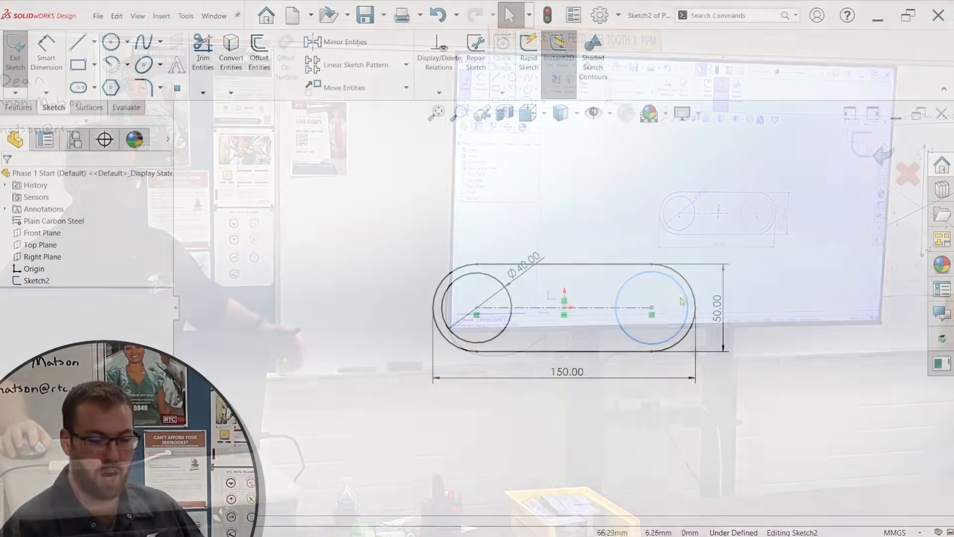
Add an equal relation between the right circle and the 40 mm left circle.
{"action": "scroll", "coordinate": [682, 301], "scroll_direction": "down", "scroll_amount": 4}
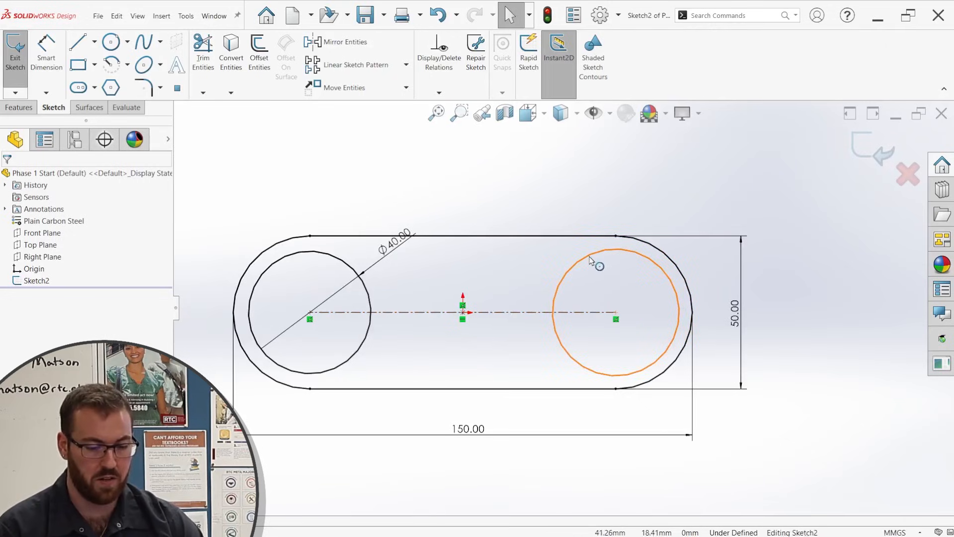
{"action": "left_click", "coordinate": [590, 258]}
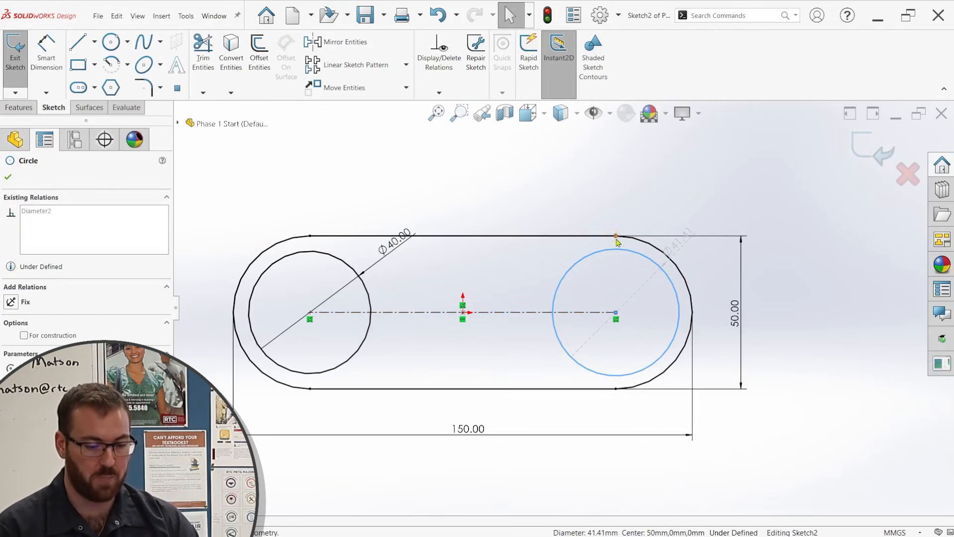
{"action": "left_click", "coordinate": [371, 294], "text": "ctrl"}
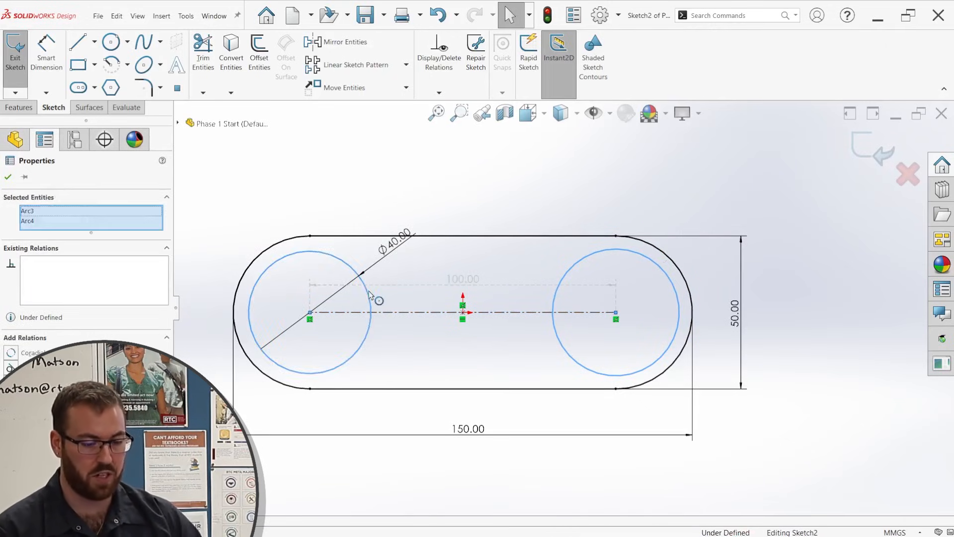
{"action": "left_click", "coordinate": [446, 248]}
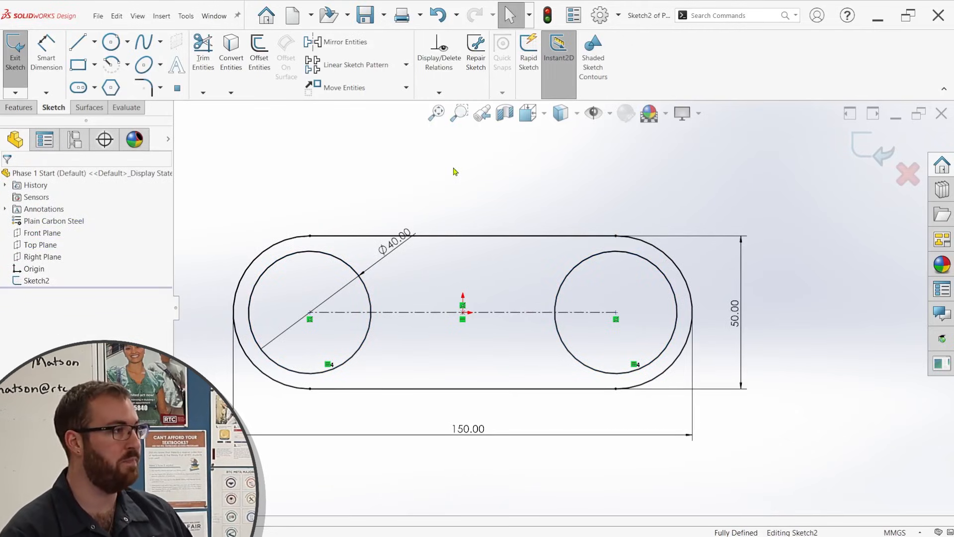
Offset both circles outward by 10 mm with dimensions added.
{"action": "left_click", "coordinate": [369, 292]}
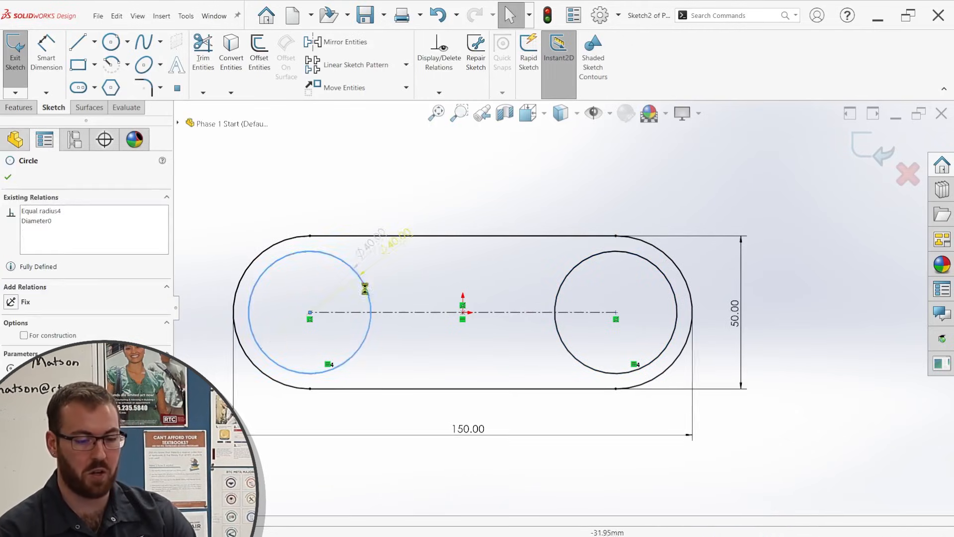
{"action": "left_click", "coordinate": [567, 276], "text": "ctrl"}
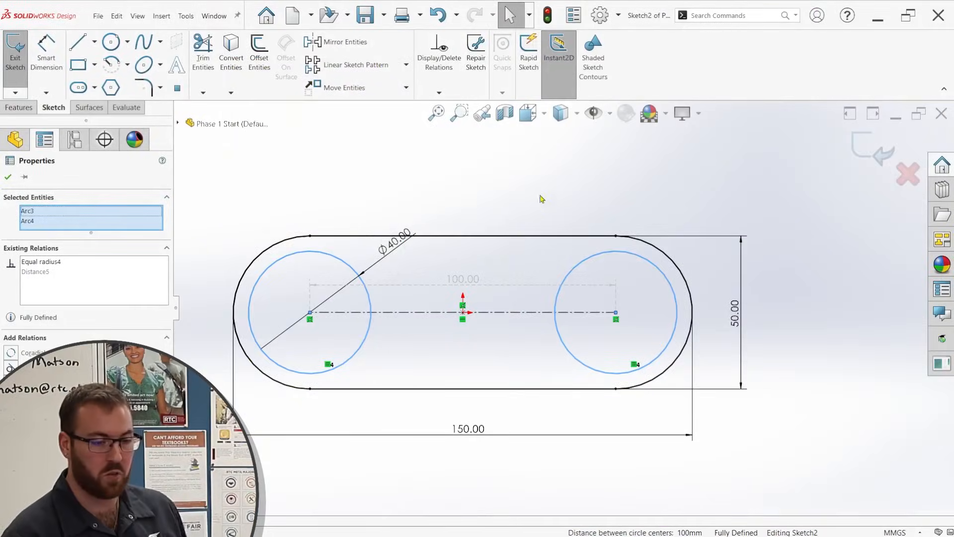
{"action": "left_click", "coordinate": [259, 52]}
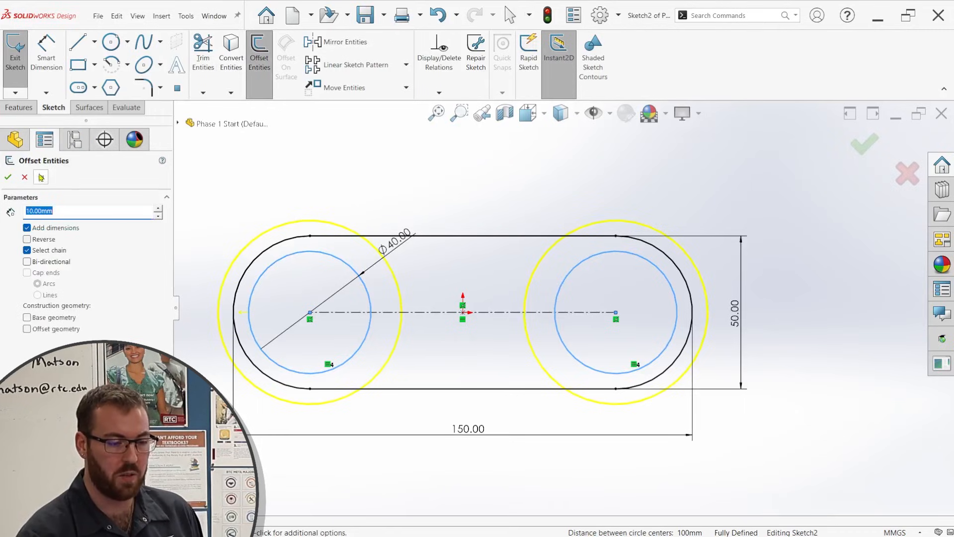
{"action": "left_click", "coordinate": [8, 178]}
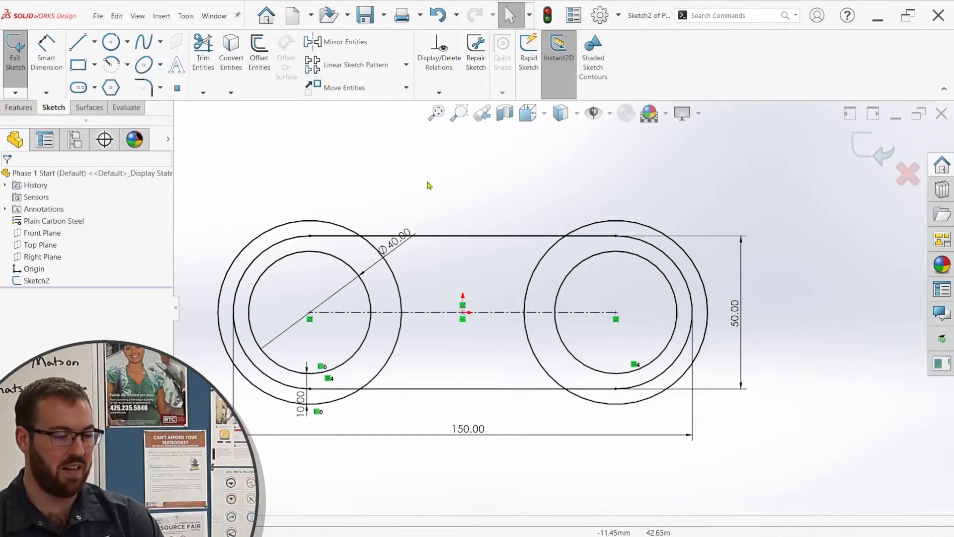
Draw two horizontal lines joining the outer circles, one about 47 mm long above the slot's centerline and one below it.
{"action": "key", "text": "l"}
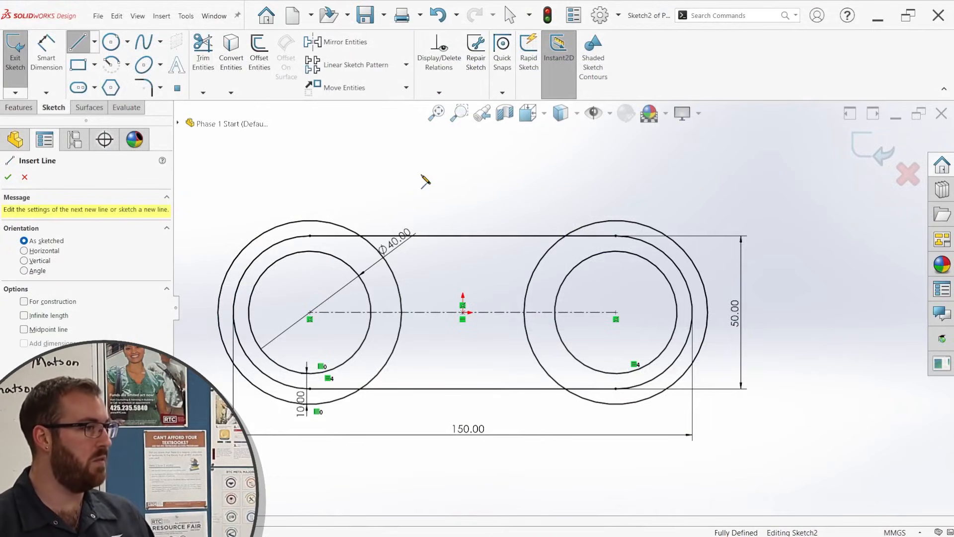
{"action": "left_click", "coordinate": [392, 270]}
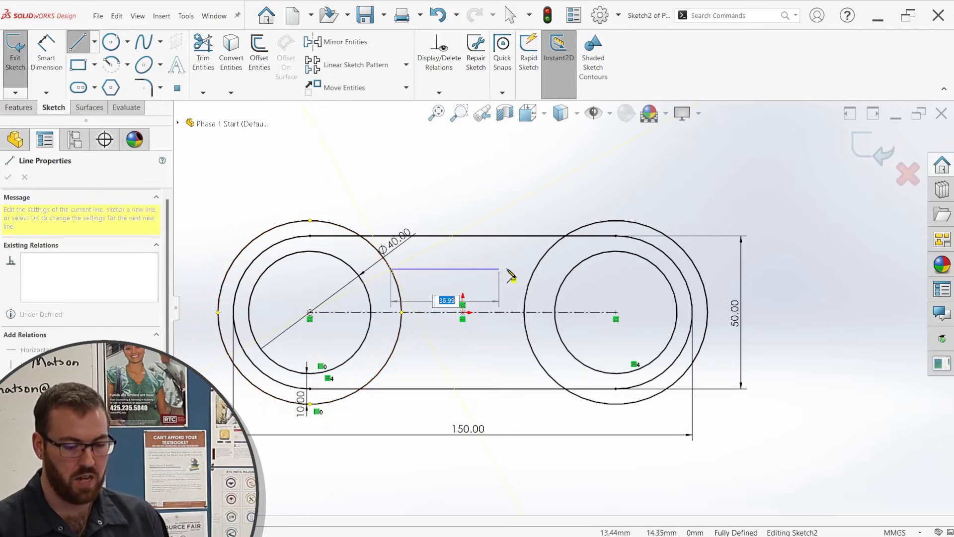
{"action": "left_click", "coordinate": [535, 270]}
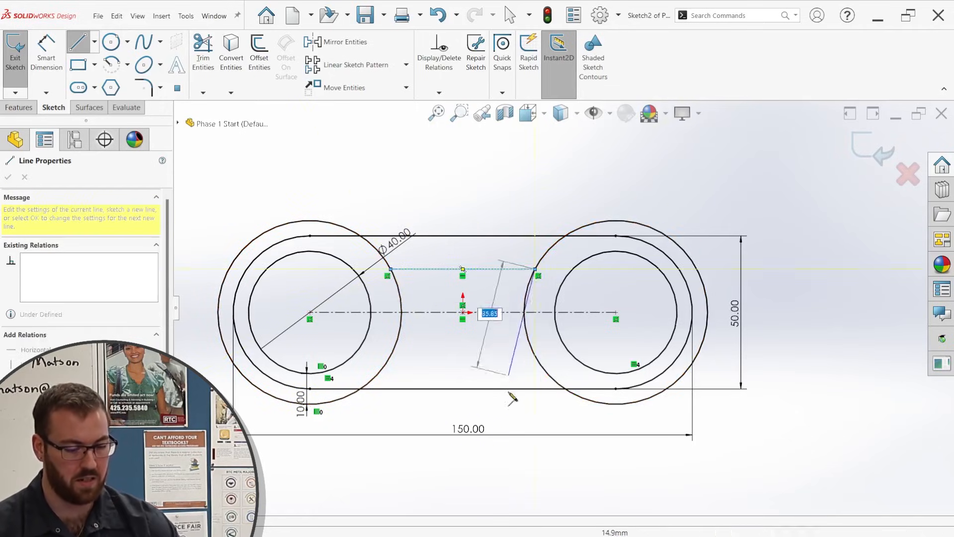
{"action": "key", "text": "Escape"}
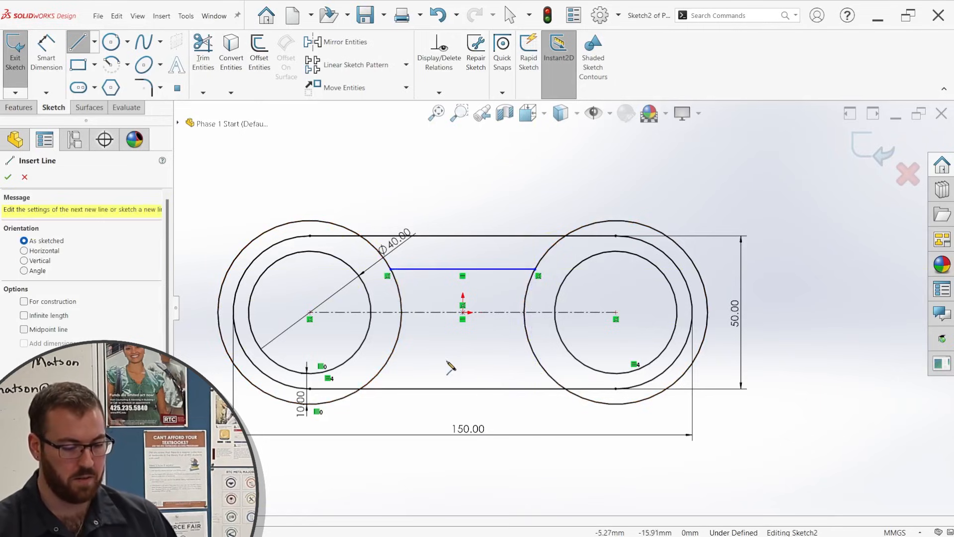
{"action": "left_click", "coordinate": [400, 335]}
{"action": "left_click", "coordinate": [527, 335]}
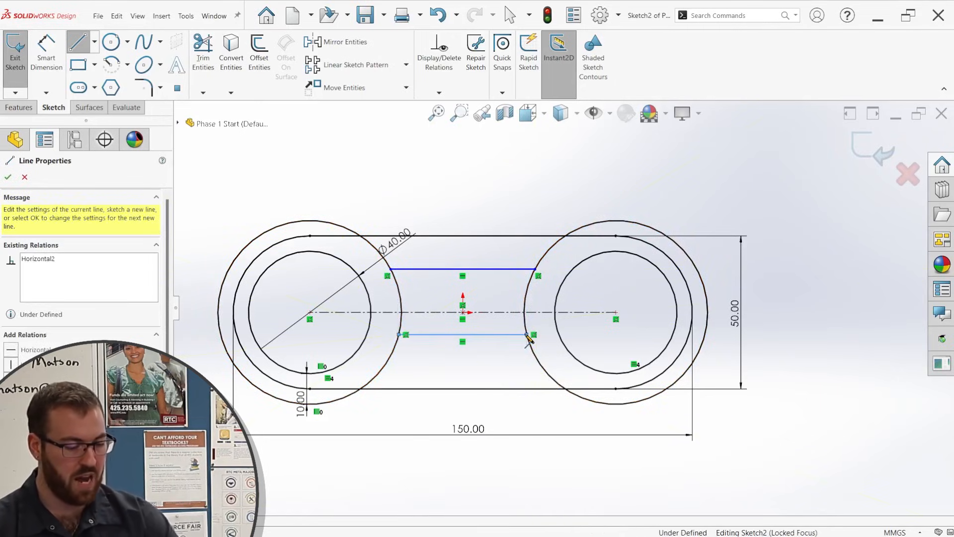
{"action": "key", "text": "Escape"}
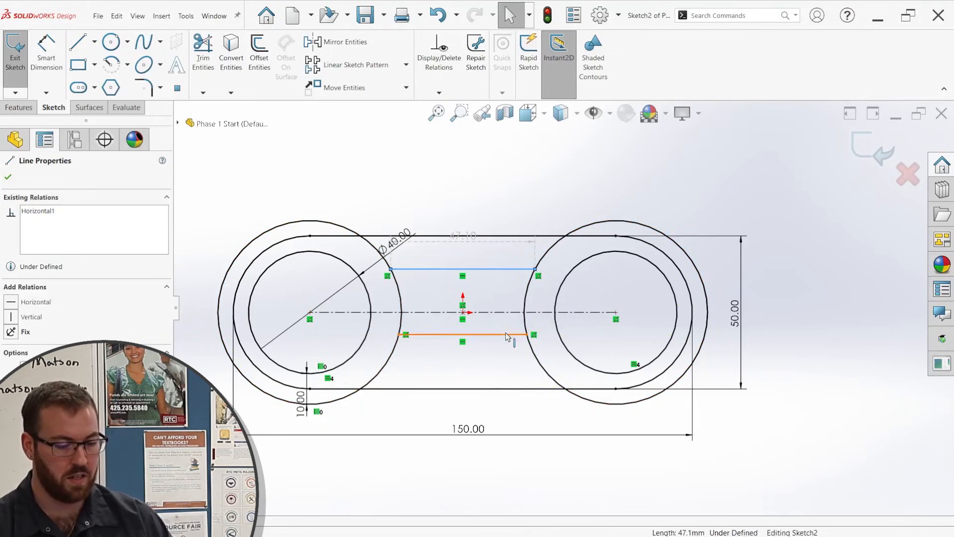
Make the two horizontal lines symmetric about the slot's centerline.
{"action": "left_click", "coordinate": [506, 334], "text": "ctrl"}
{"action": "left_click", "coordinate": [505, 313], "text": "ctrl"}
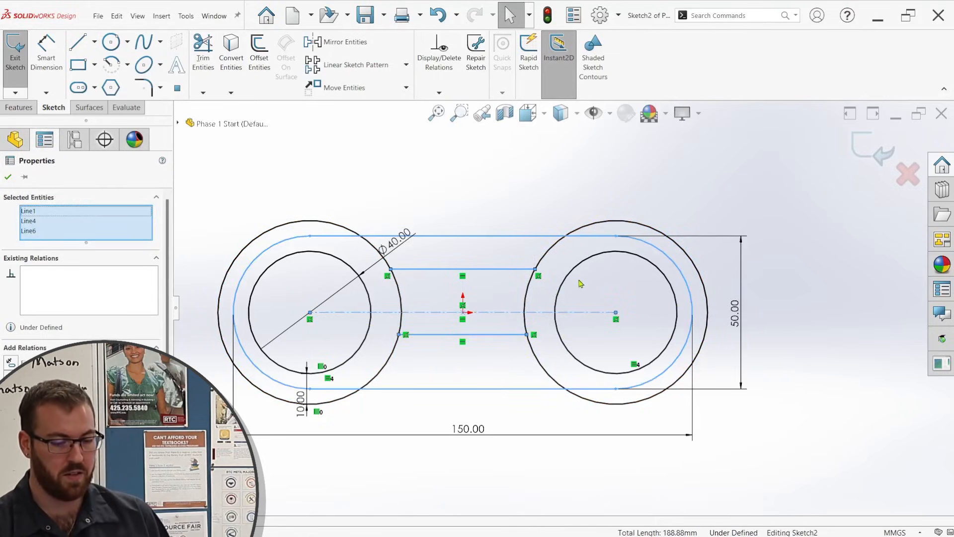
{"action": "left_click", "coordinate": [626, 273]}
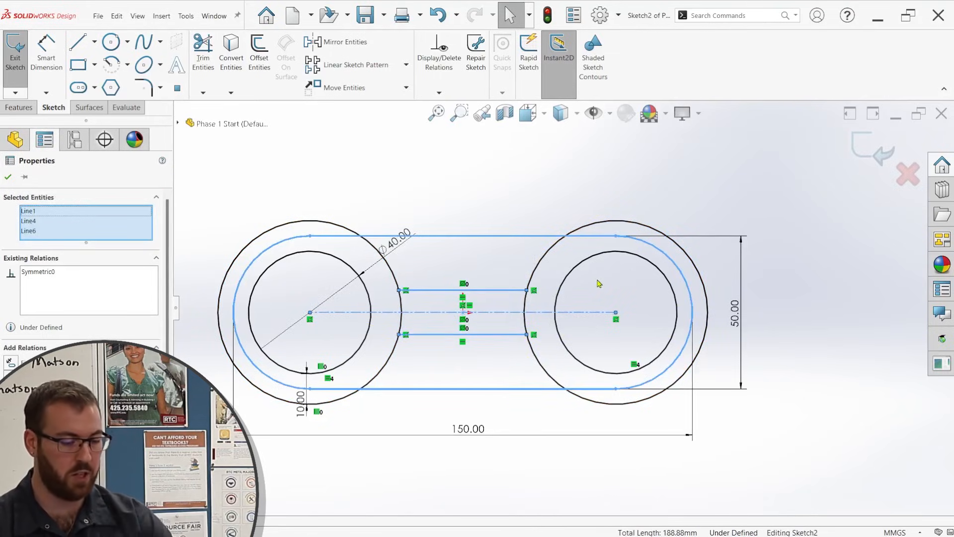
{"action": "key", "text": "Escape"}
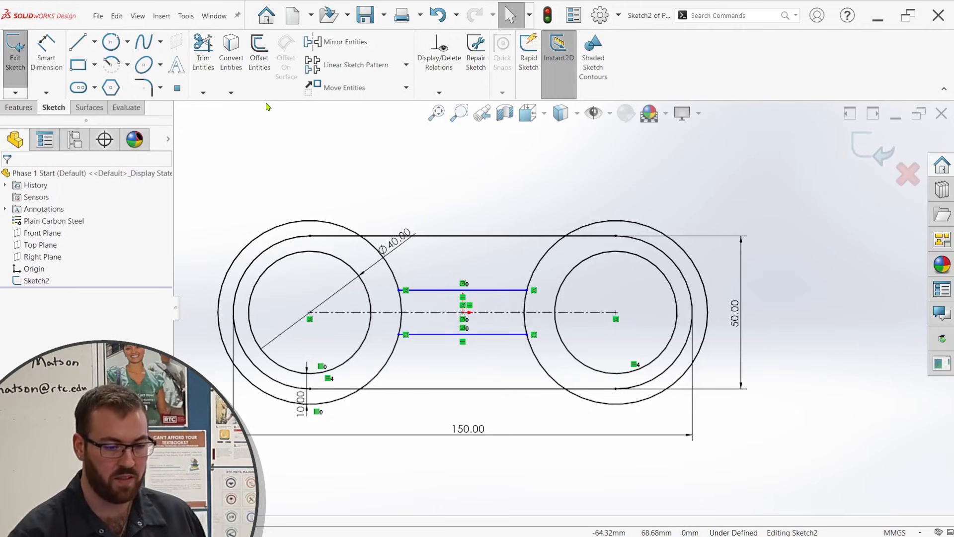
Dimension the distance between the upper connecting line and the slot's upper edge as 10 mm.
{"action": "left_click", "coordinate": [512, 295]}
{"action": "left_click", "coordinate": [503, 207]}
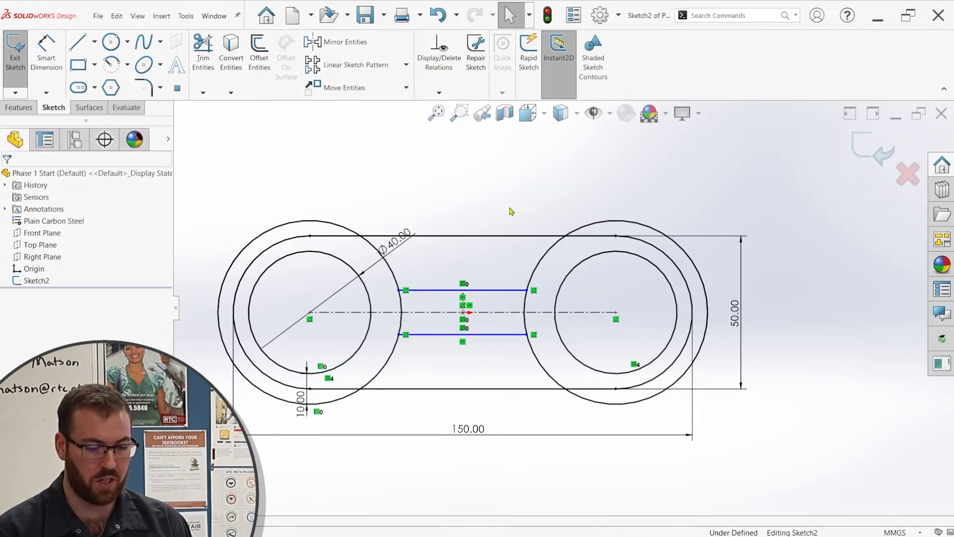
{"action": "left_click", "coordinate": [506, 291]}
{"action": "left_click", "coordinate": [509, 236]}
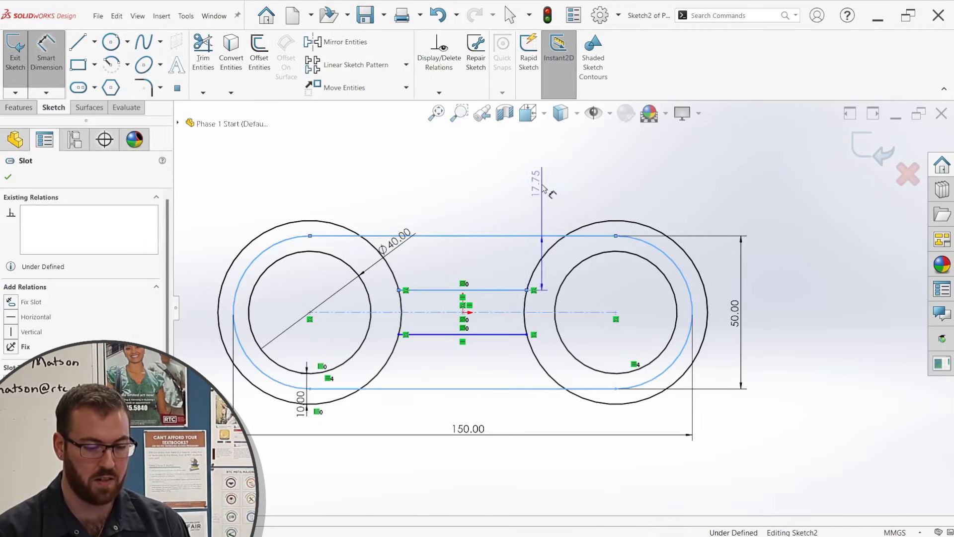
{"action": "left_click", "coordinate": [510, 176]}
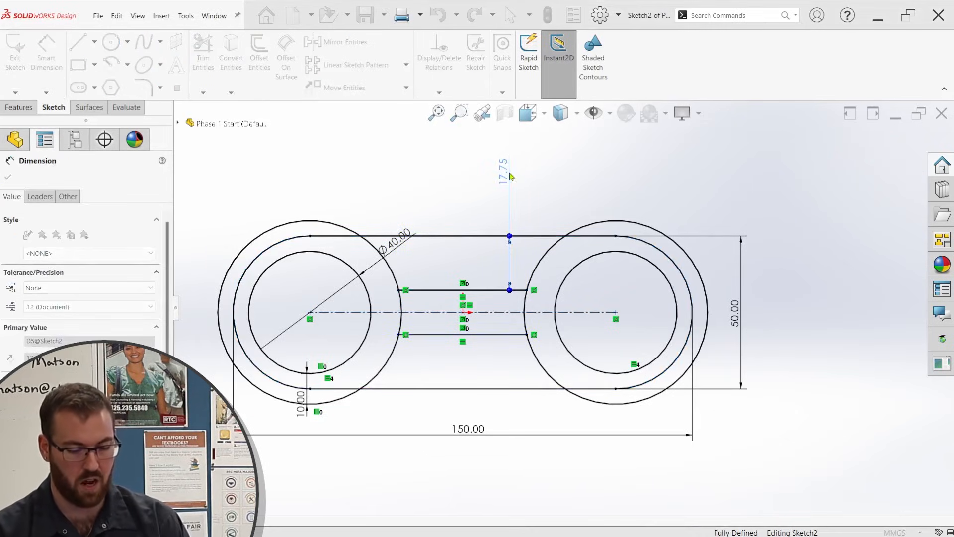
{"action": "type", "text": "10"}
{"action": "key", "text": "Return"}
{"action": "key", "text": "Escape"}
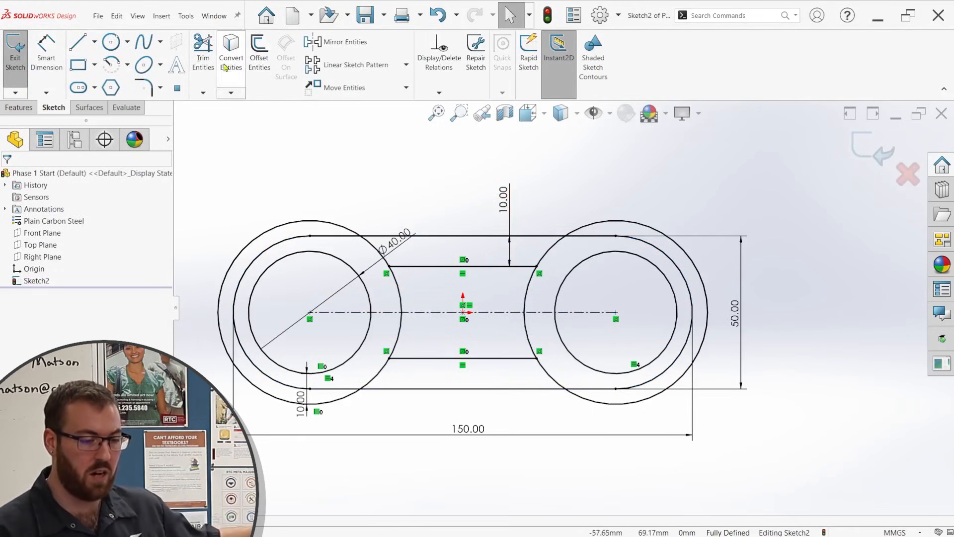
Trim the outer circles to the two concave arcs between the horizontal lines and exit the sketch.
{"action": "left_click", "coordinate": [203, 55]}
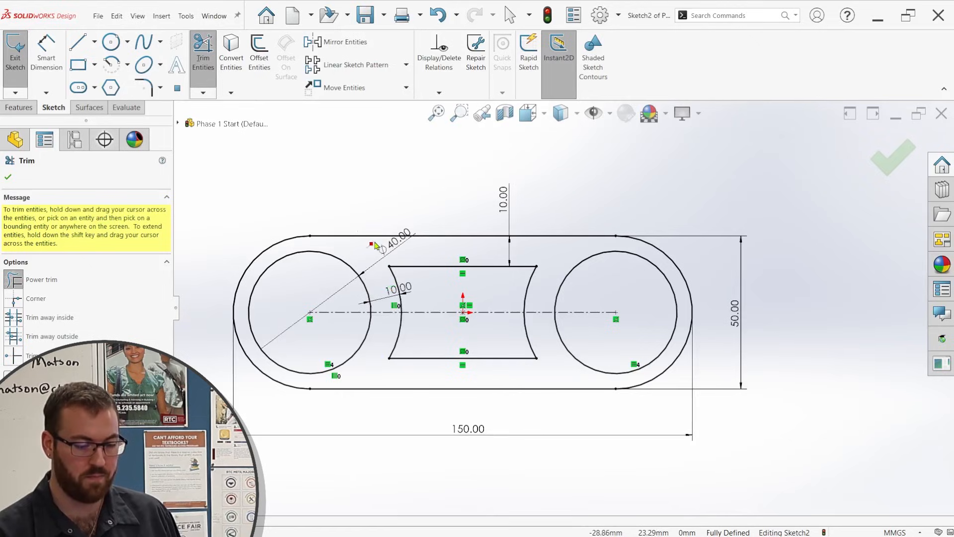
{"action": "left_click", "coordinate": [904, 173]}
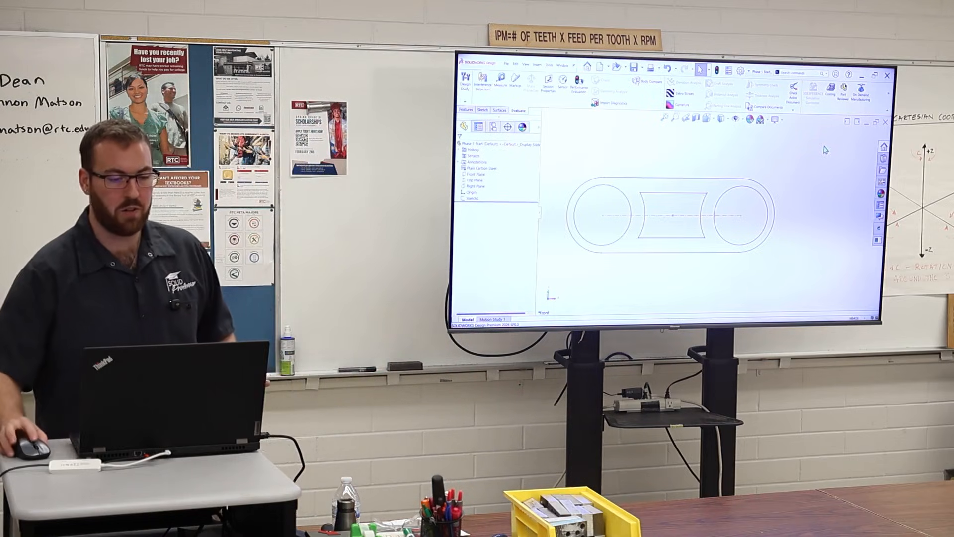
Extrude the slot profile, including its central region but not the two circles, as a 100 mm Mid Plane boss.
{"action": "left_click", "coordinate": [467, 109]}
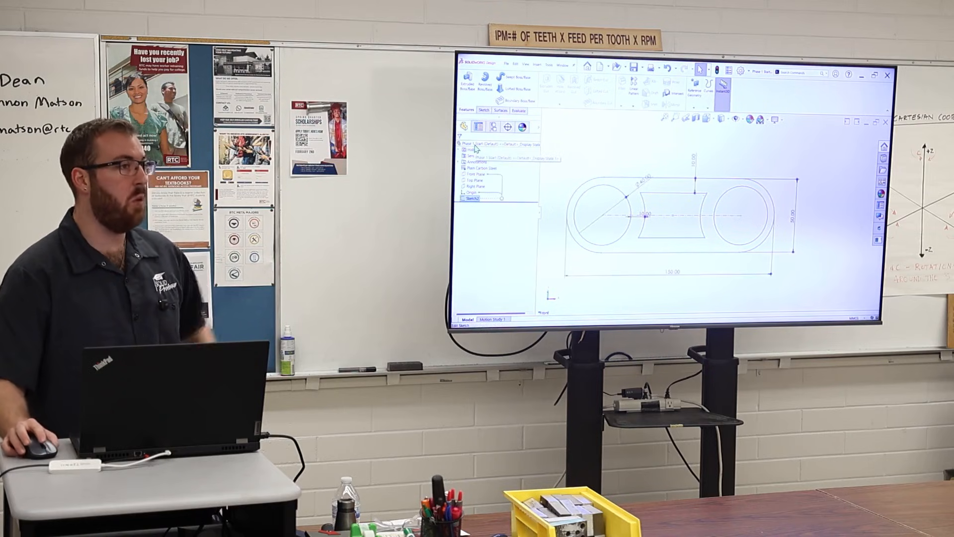
{"action": "left_click", "coordinate": [469, 84]}
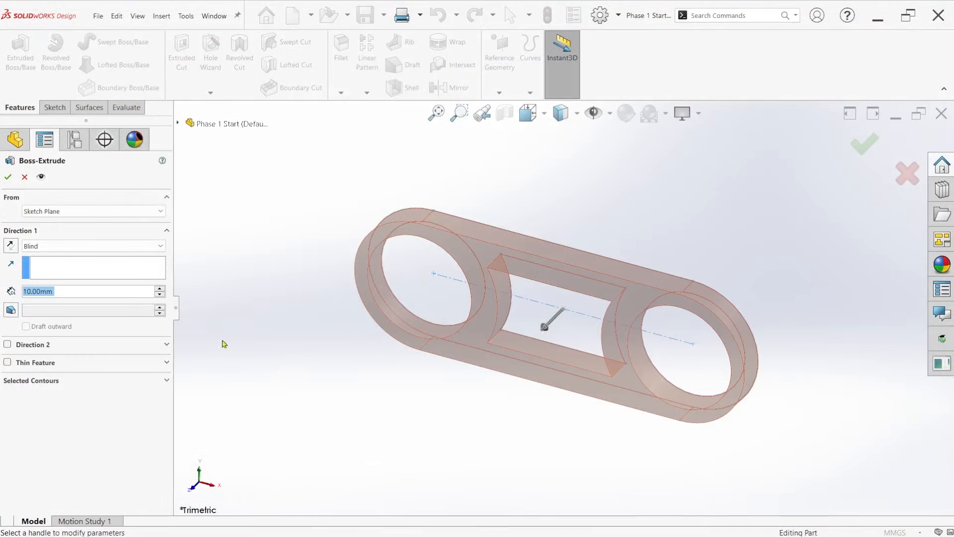
{"action": "left_click", "coordinate": [155, 381]}
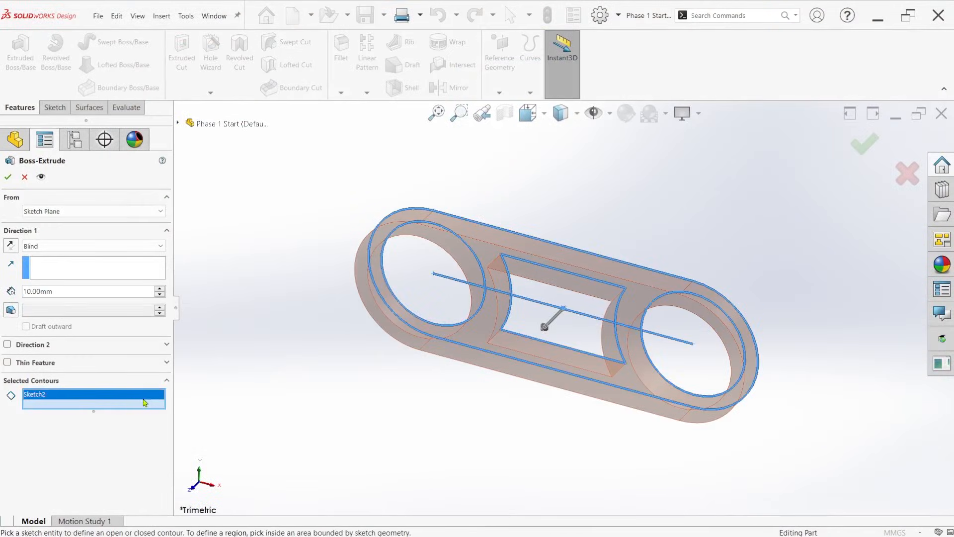
{"action": "left_click", "coordinate": [529, 317]}
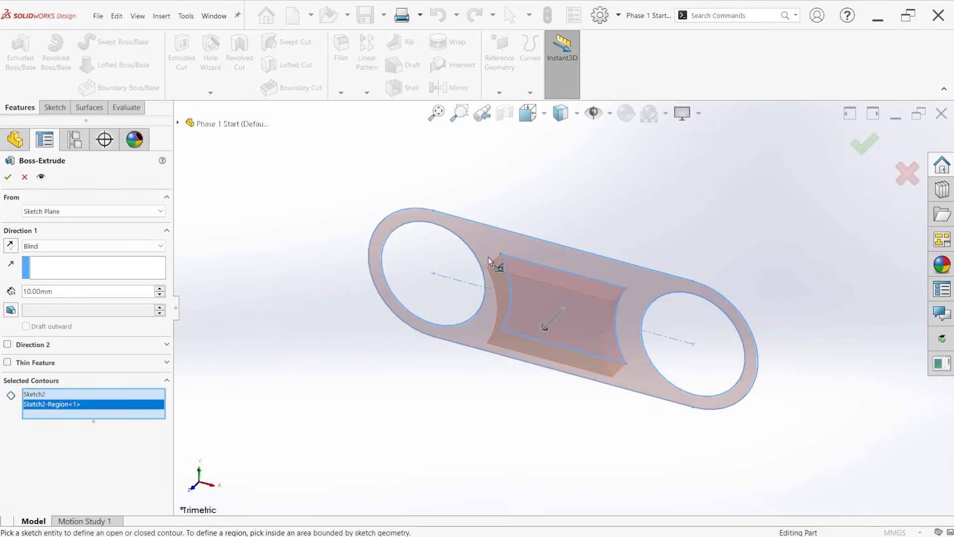
{"action": "left_click", "coordinate": [478, 243]}
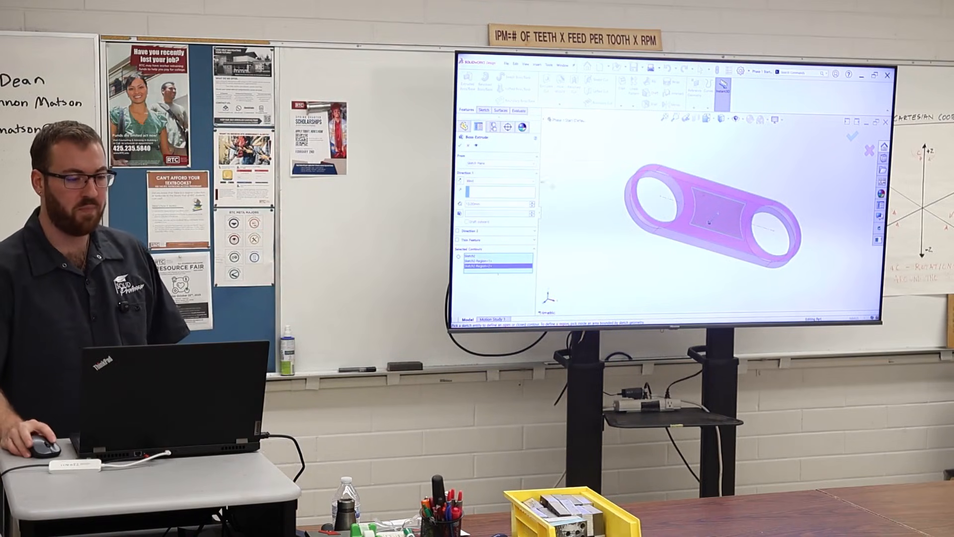
{"action": "left_click", "coordinate": [498, 181]}
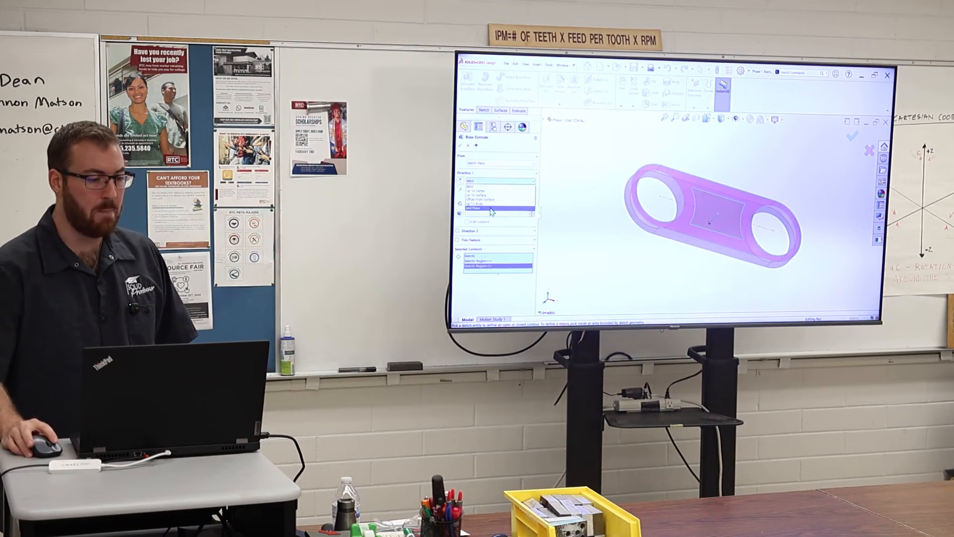
{"action": "left_click", "coordinate": [491, 209]}
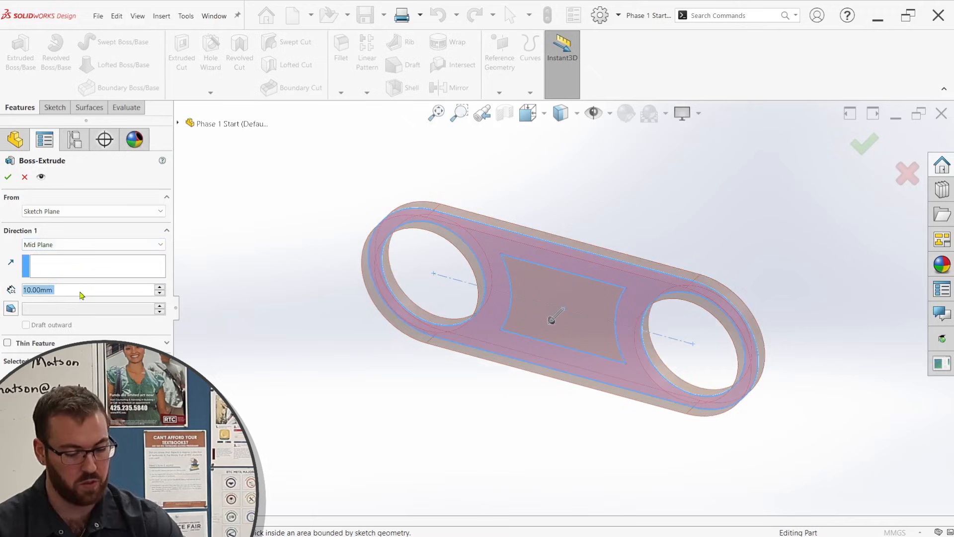
{"action": "type", "text": "100"}
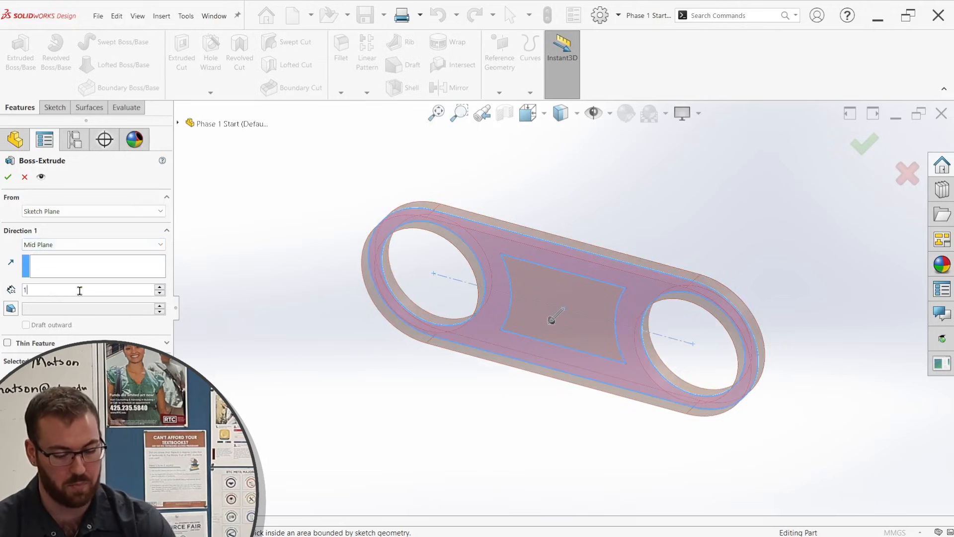
{"action": "key", "text": "Return"}
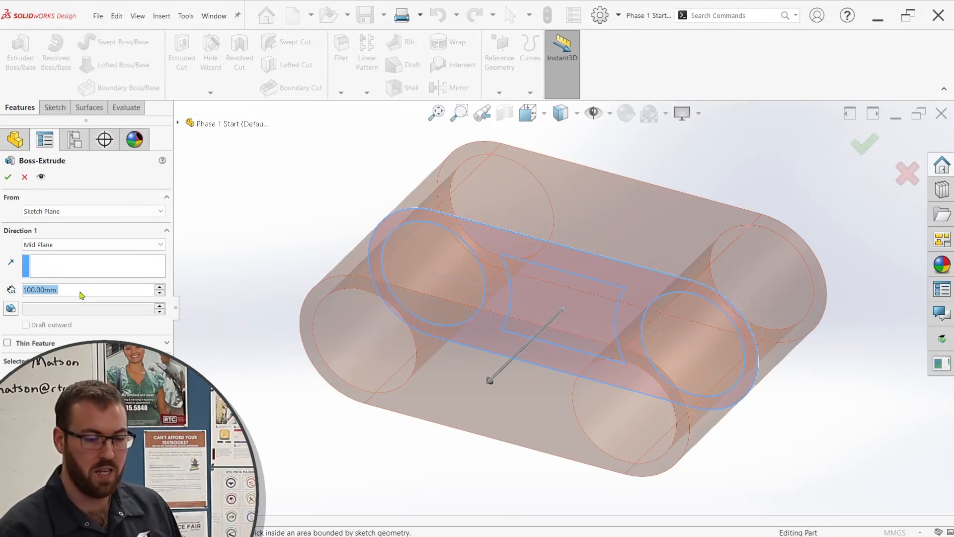
{"action": "left_click", "coordinate": [6, 177]}
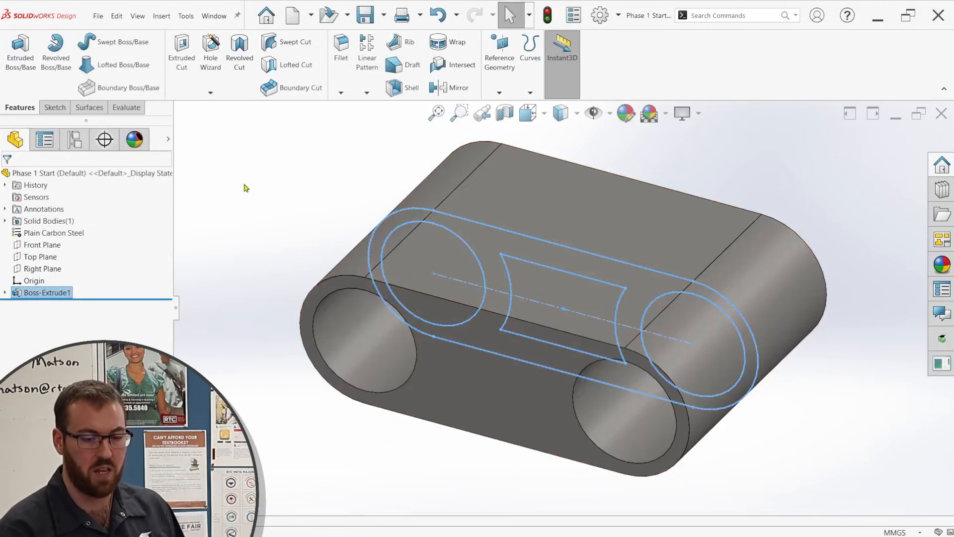
{"action": "left_click", "coordinate": [245, 187]}
Reuse the sketch's central contour for a blind extruded cut starting from the body's front face.
{"action": "mouse_move", "coordinate": [553, 322]}
{"action": "middle_mouse_down"}
{"action": "mouse_move", "coordinate": [558, 299]}
{"action": "mouse_move", "coordinate": [605, 254]}
{"action": "mouse_move", "coordinate": [628, 279]}
{"action": "mouse_move", "coordinate": [633, 308]}
{"action": "middle_mouse_up"}
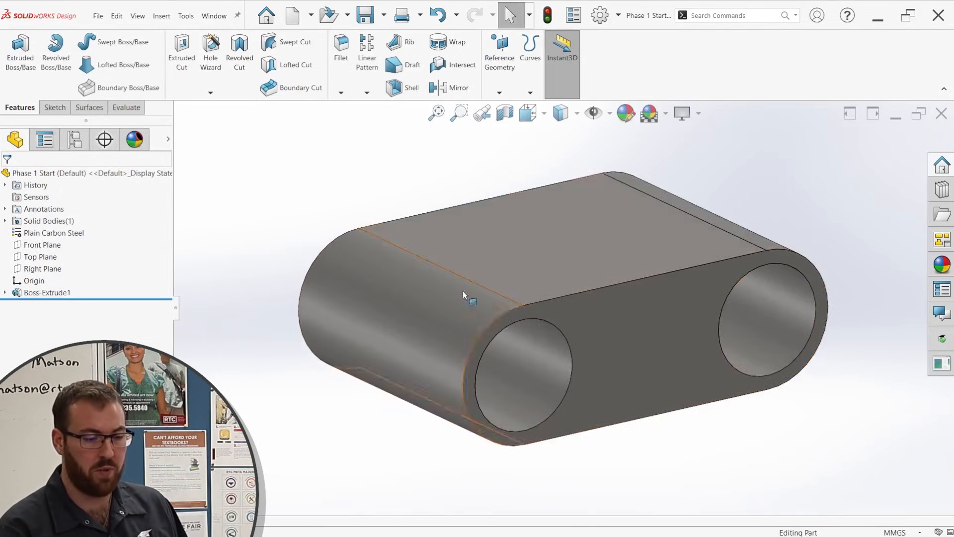
{"action": "left_click", "coordinate": [4, 292]}
{"action": "left_click", "coordinate": [50, 305]}
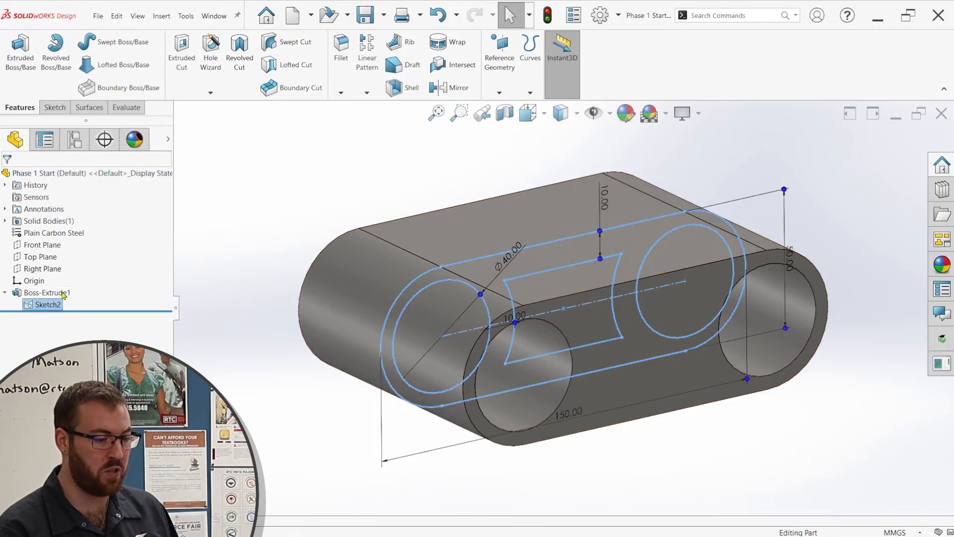
{"action": "left_click", "coordinate": [553, 274]}
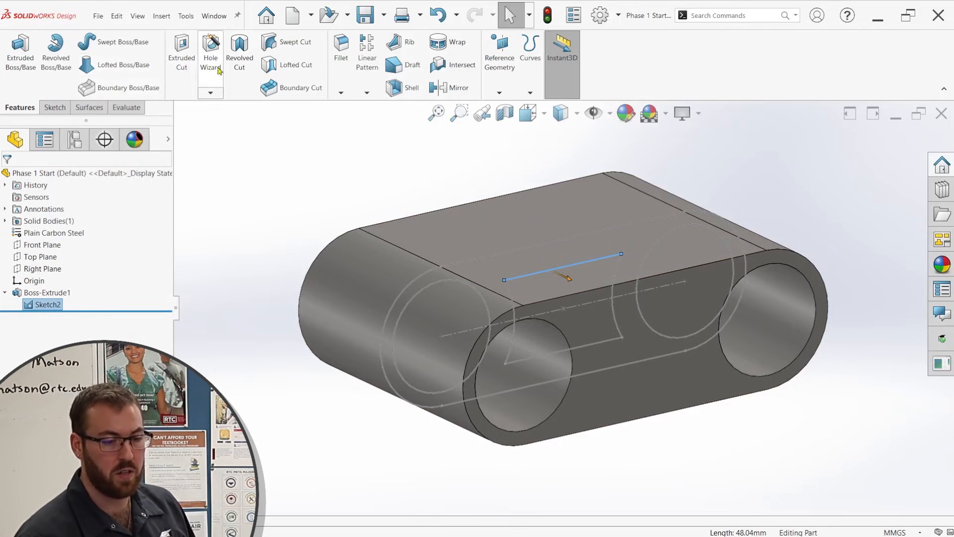
{"action": "left_click", "coordinate": [185, 48]}
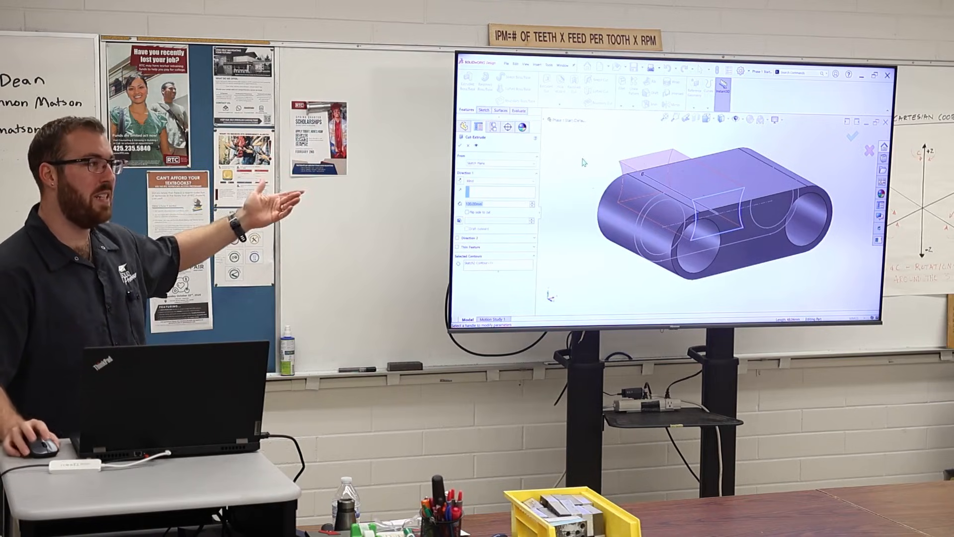
{"action": "left_click", "coordinate": [520, 165]}
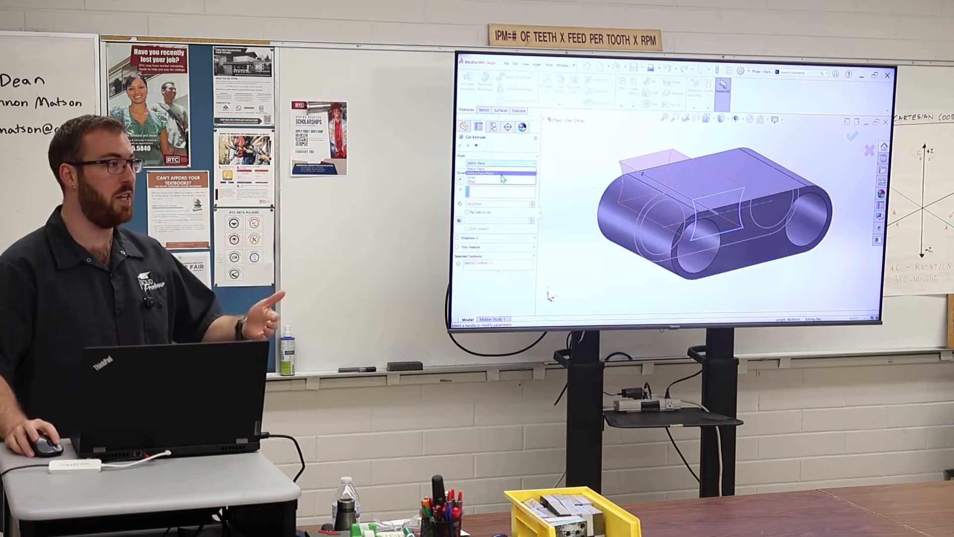
{"action": "left_click", "coordinate": [502, 174]}
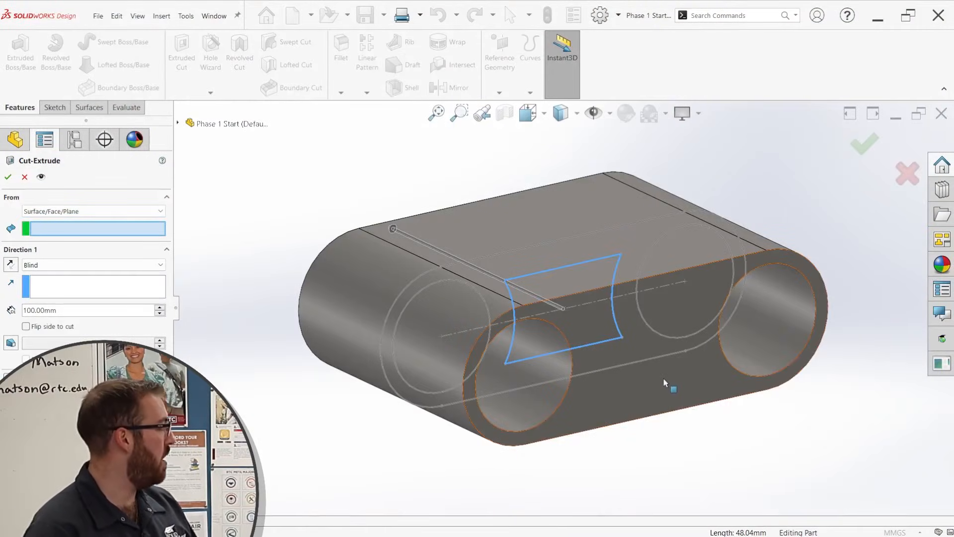
{"action": "left_click", "coordinate": [663, 379]}
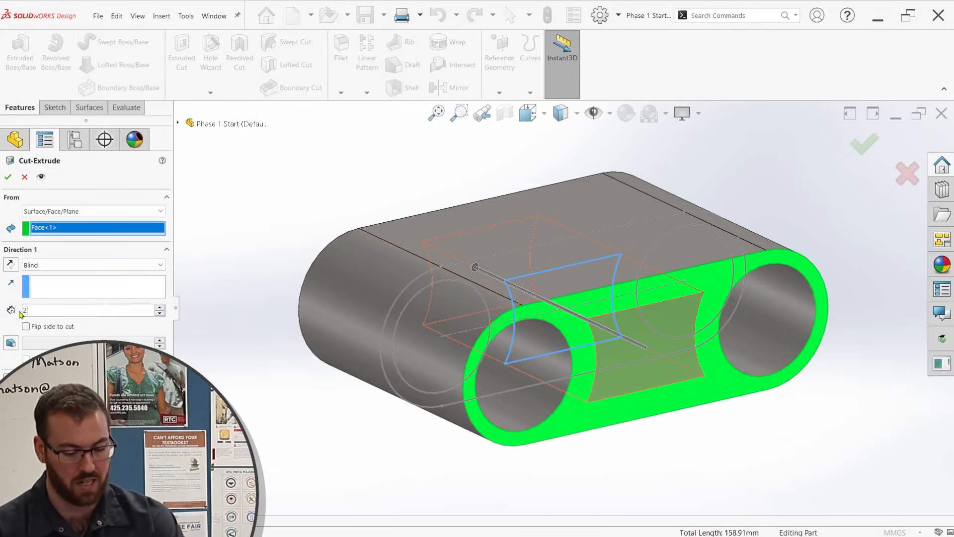
{"action": "key", "text": "Return"}
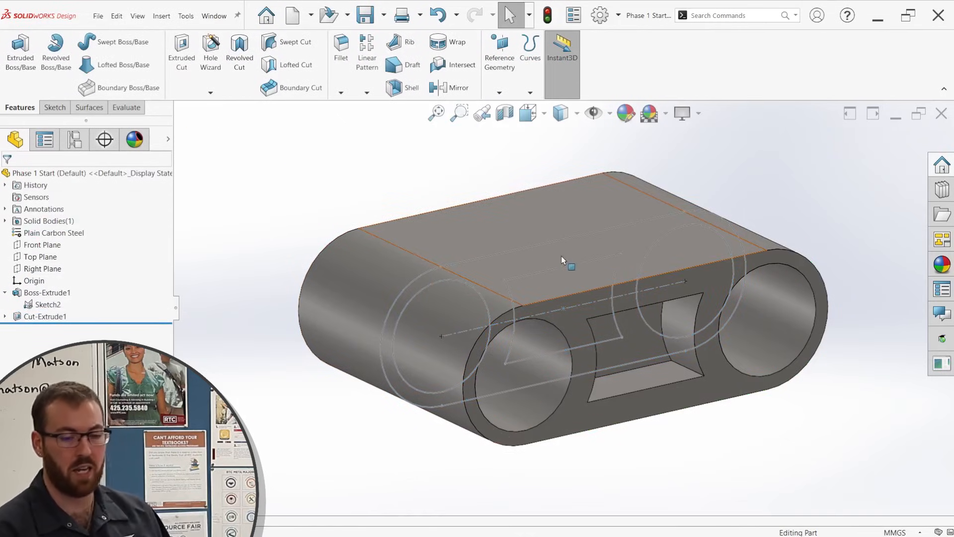
Hide the profile sketch shown on the body.
{"action": "left_click", "coordinate": [569, 238]}
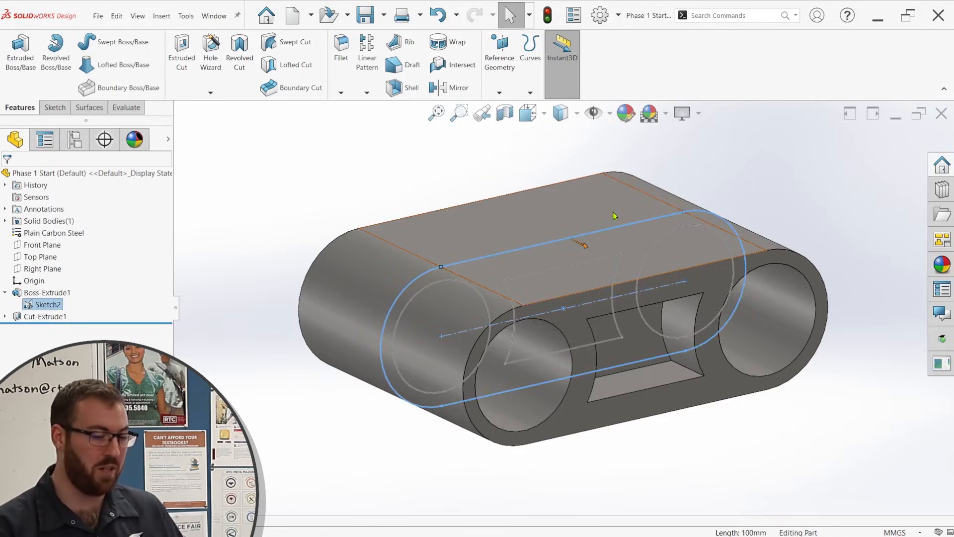
{"action": "left_click", "coordinate": [370, 164]}
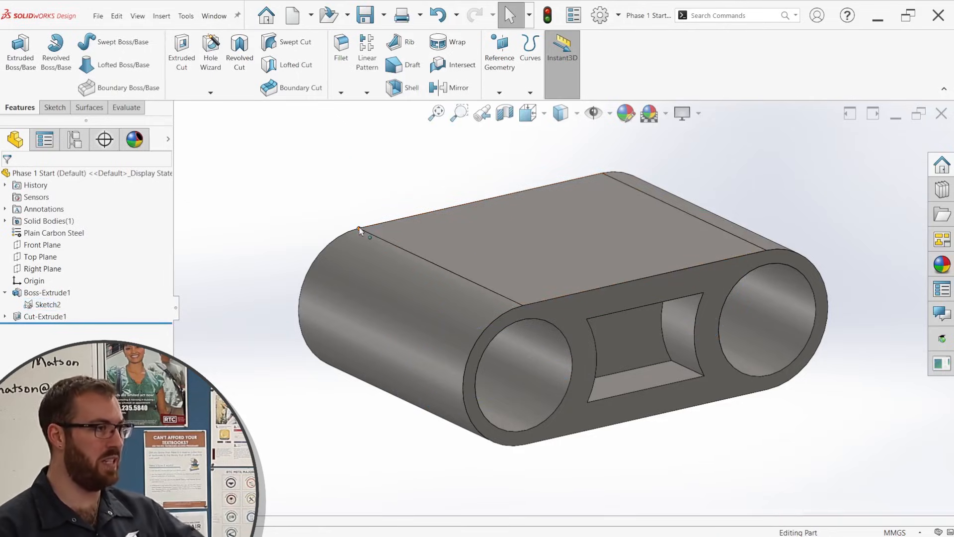
{"action": "scroll", "coordinate": [568, 308], "scroll_direction": "up", "scroll_amount": 2}
{"action": "scroll", "coordinate": [716, 312], "scroll_direction": "down", "scroll_amount": 2}
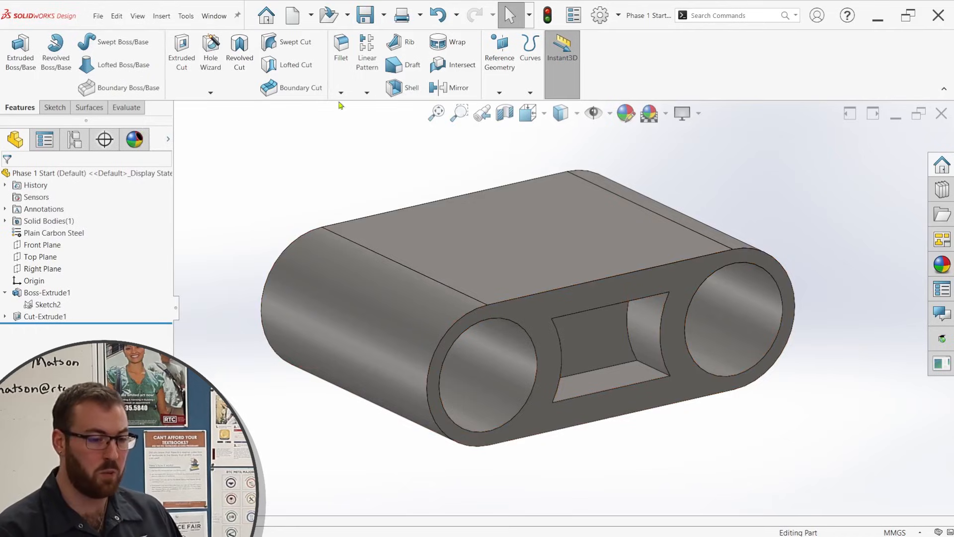
Mirror the extruded cut about the Front Plane.
{"action": "left_click", "coordinate": [450, 88]}
{"action": "left_click", "coordinate": [179, 124]}
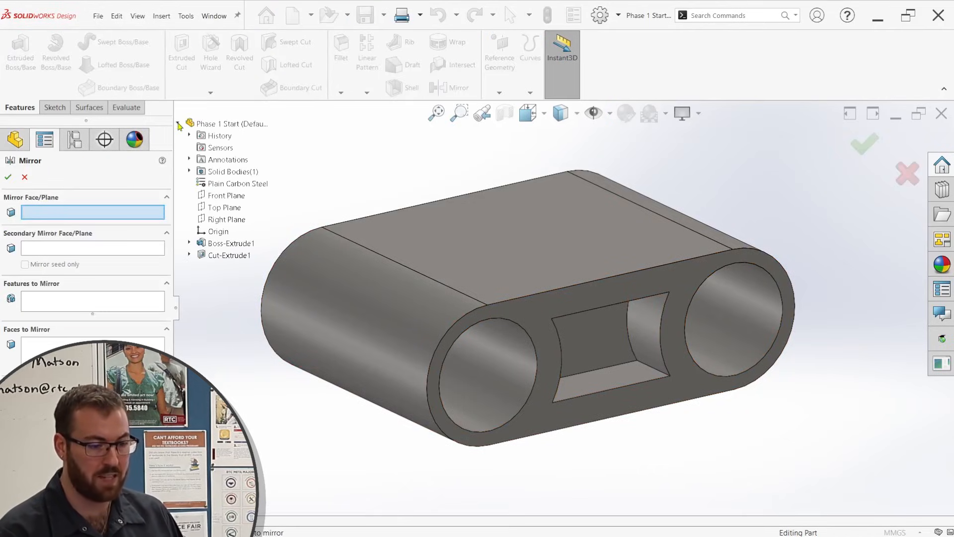
{"action": "left_click", "coordinate": [223, 196]}
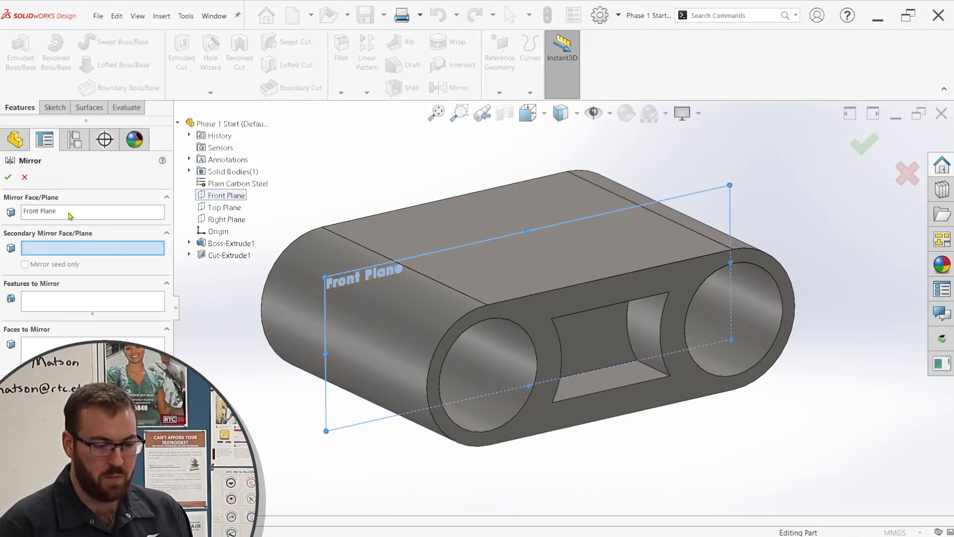
{"action": "left_click", "coordinate": [74, 296]}
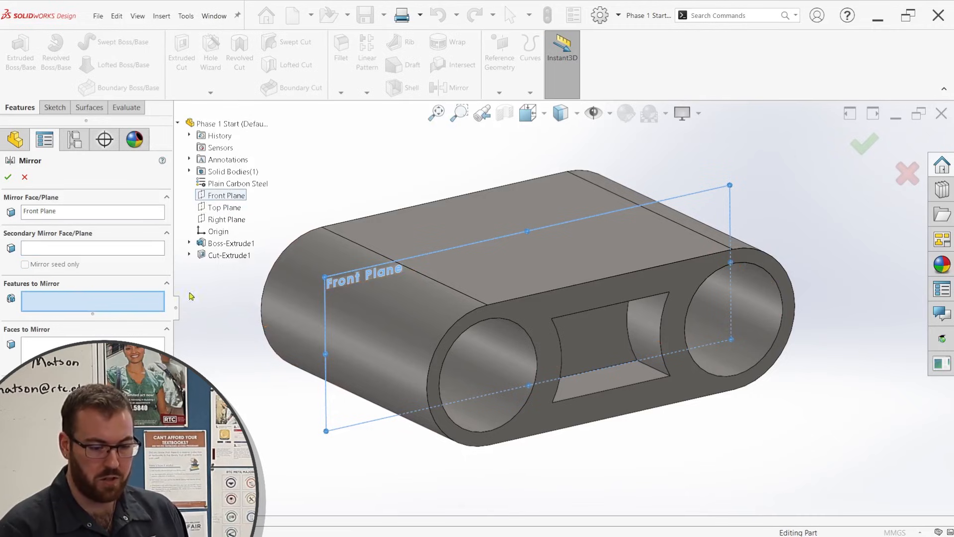
{"action": "left_click", "coordinate": [229, 255]}
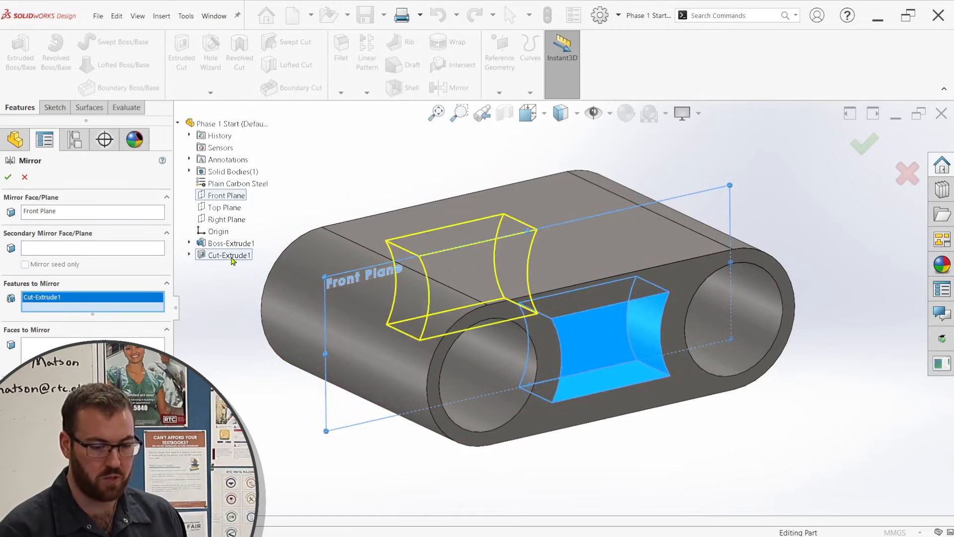
{"action": "left_click", "coordinate": [8, 177]}
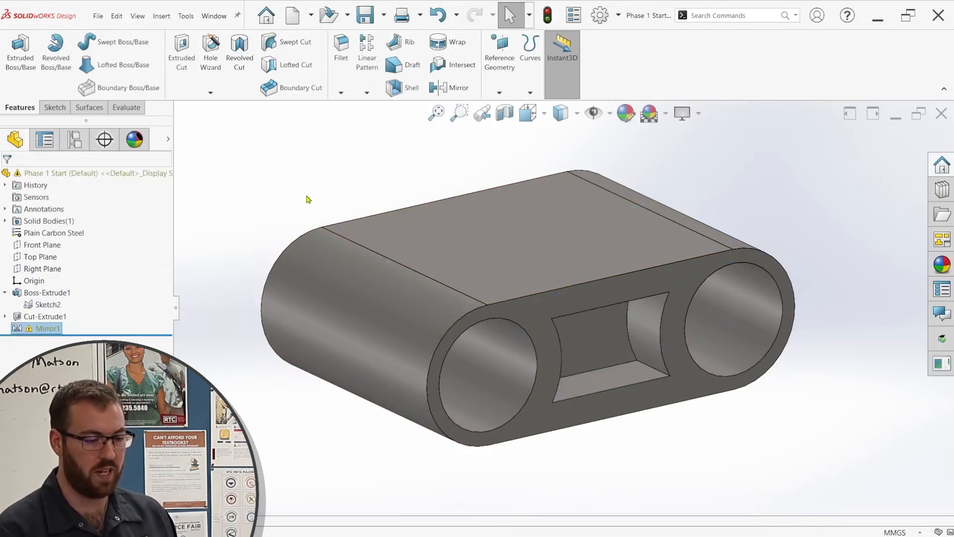
Edit the mirror feature so the pocket is also cut into the body's opposite face.
{"action": "middle_click_drag", "start_coordinate": [508, 282], "coordinate": [620, 267]}
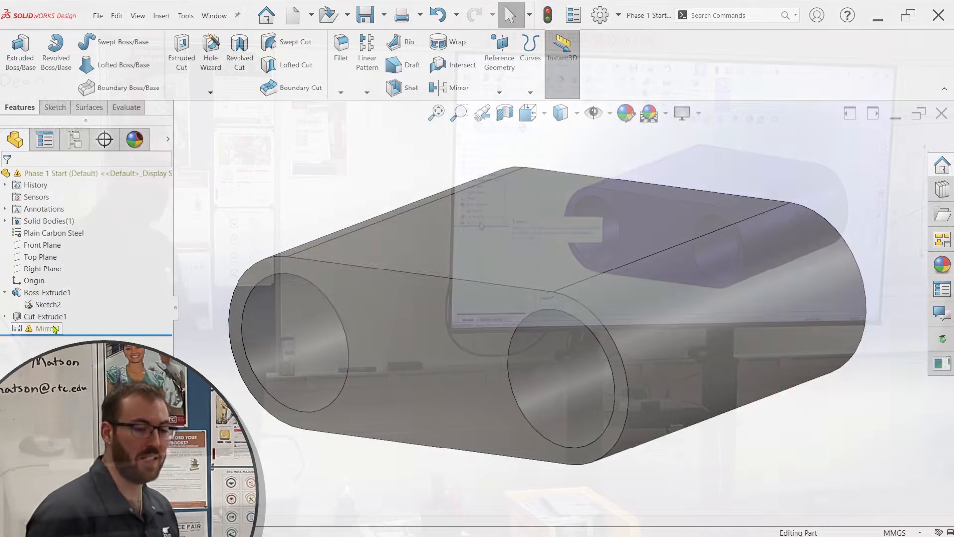
{"action": "mouse_move", "coordinate": [54, 329]}
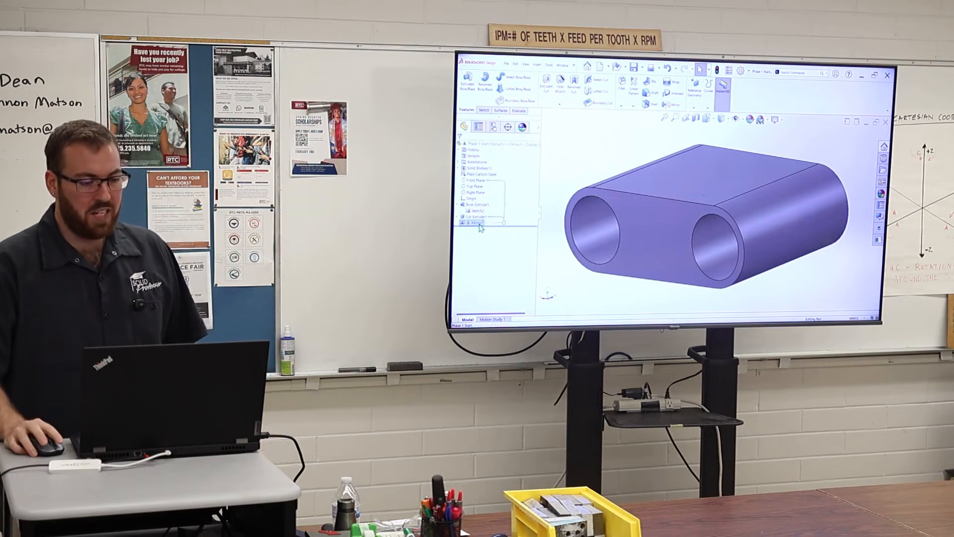
{"action": "right_click", "coordinate": [478, 222]}
{"action": "left_click", "coordinate": [486, 171]}
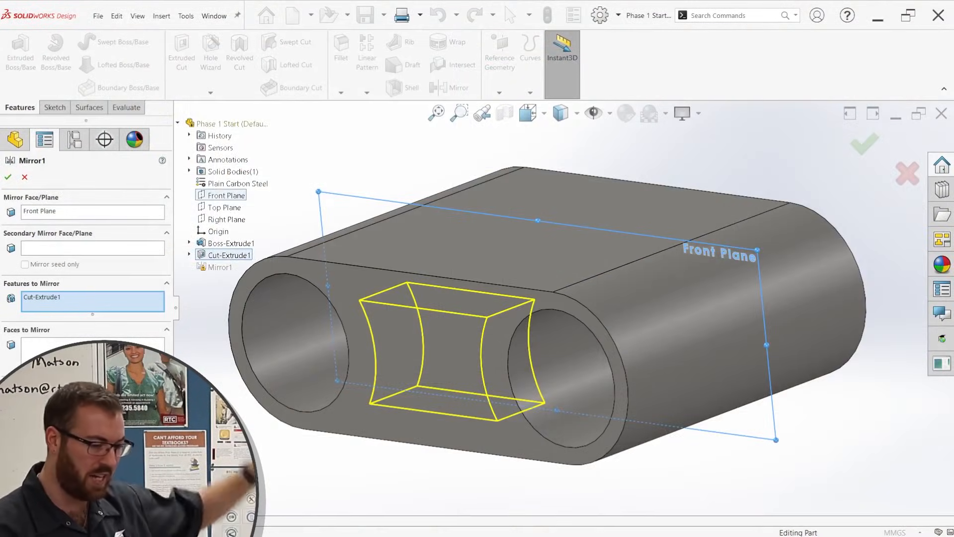
{"action": "left_click", "coordinate": [9, 178]}
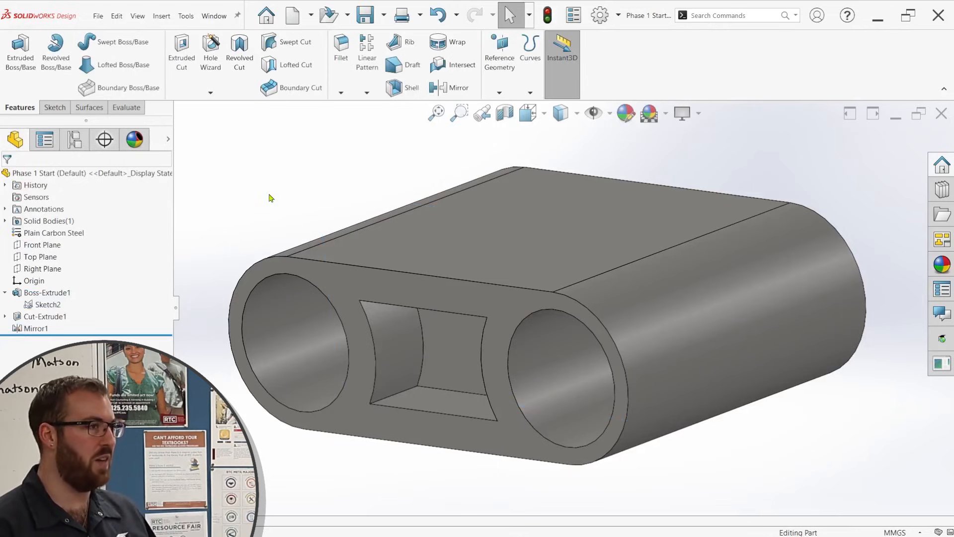
Sketch a 35 mm diameter circle centred on the origin on the body's flat upper face.
{"action": "mouse_move", "coordinate": [624, 292]}
{"action": "middle_mouse_down"}
{"action": "mouse_move", "coordinate": [559, 298]}
{"action": "mouse_move", "coordinate": [511, 251]}
{"action": "middle_mouse_up"}
{"action": "left_click", "coordinate": [513, 255]}
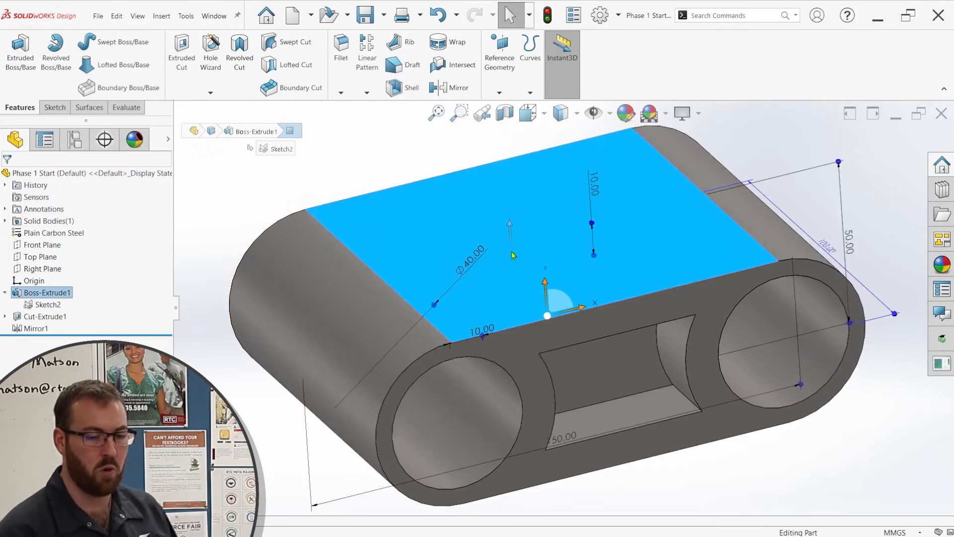
{"action": "key", "text": "s"}
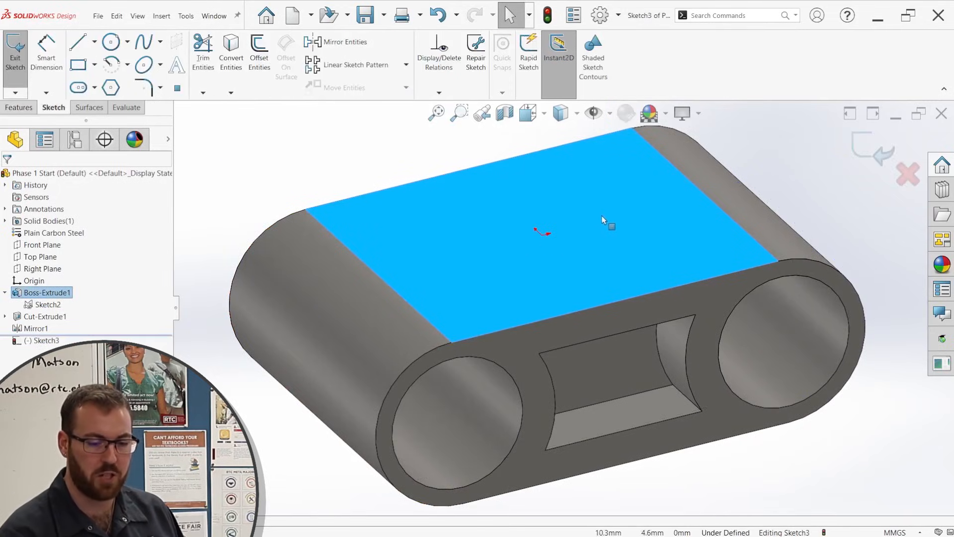
{"action": "key", "text": "c"}
{"action": "left_click", "coordinate": [543, 233]}
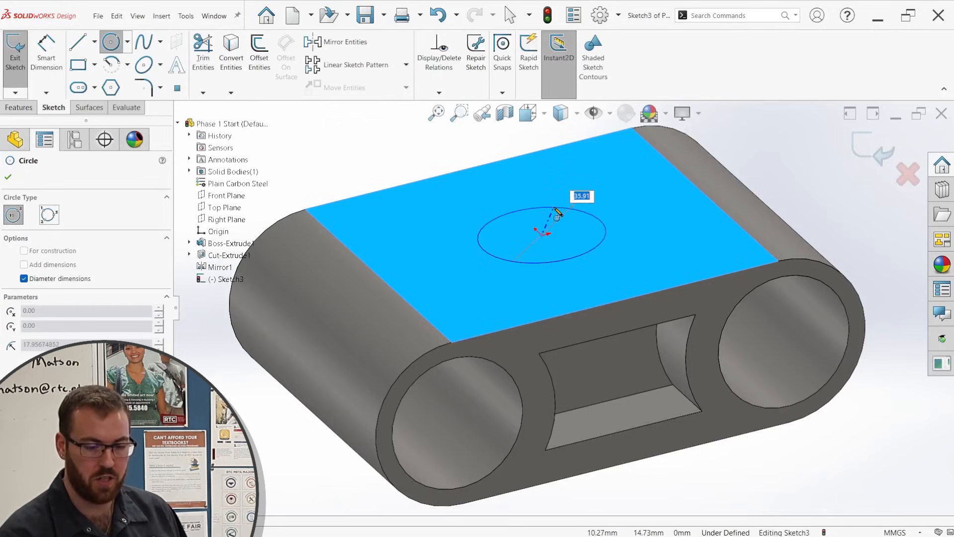
{"action": "type", "text": "35"}
{"action": "key", "text": "Return"}
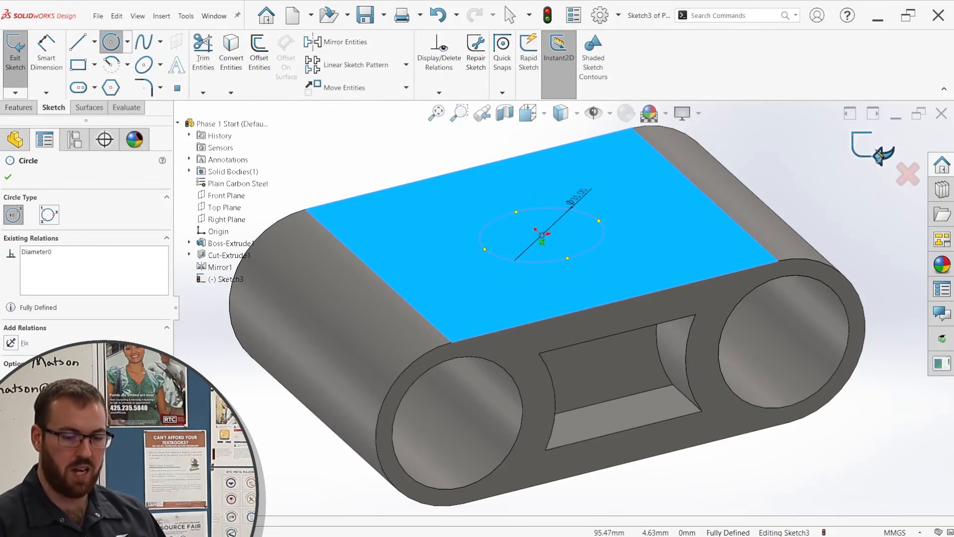
{"action": "left_click", "coordinate": [878, 155]}
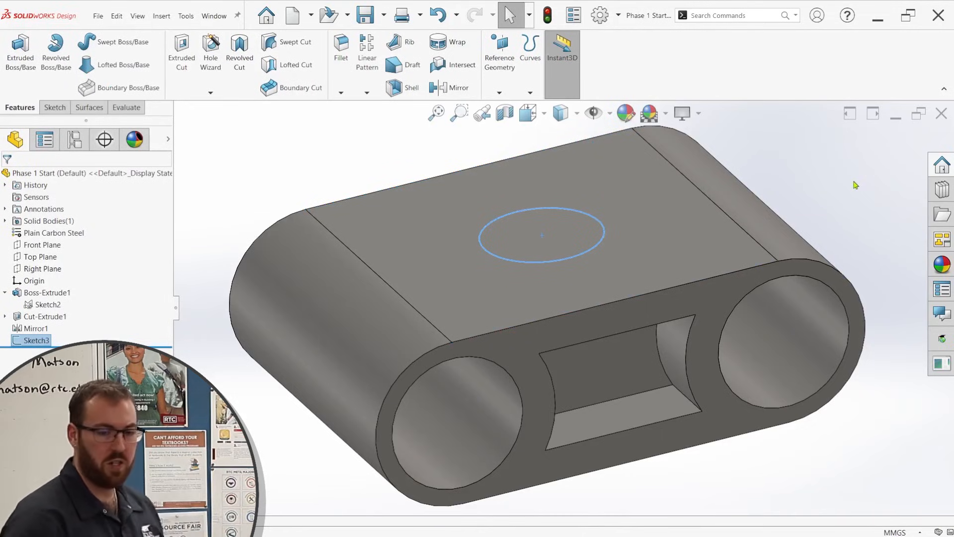
Cut the circle down through the body by pulling its sketch downward with Instant3D.
{"action": "left_click", "coordinate": [566, 56]}
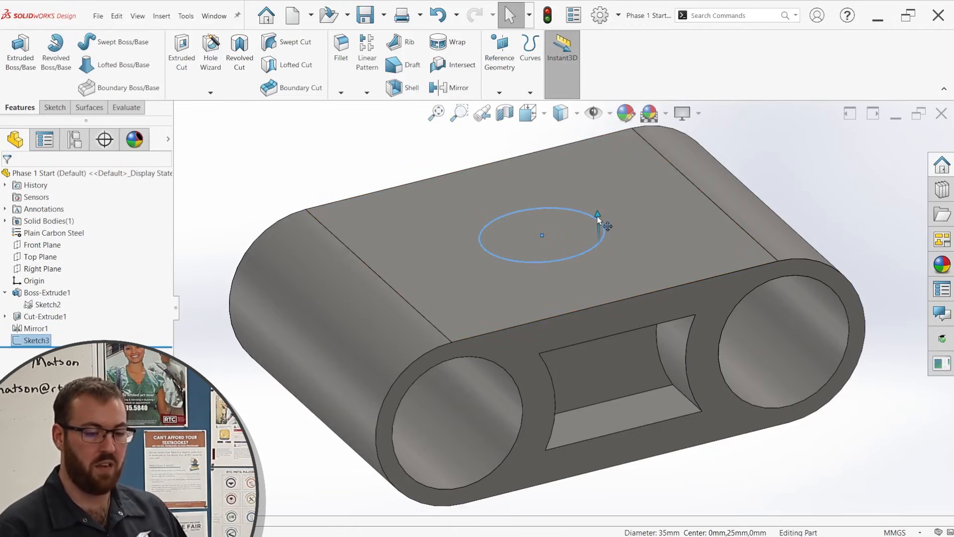
{"action": "mouse_move", "coordinate": [598, 217]}
{"action": "left_mouse_down"}
{"action": "mouse_move", "coordinate": [602, 149]}
{"action": "mouse_move", "coordinate": [654, 472]}
{"action": "mouse_move", "coordinate": [681, 504]}
{"action": "left_mouse_up"}
{"action": "middle_click_drag", "start_coordinate": [673, 277], "coordinate": [666, 379]}
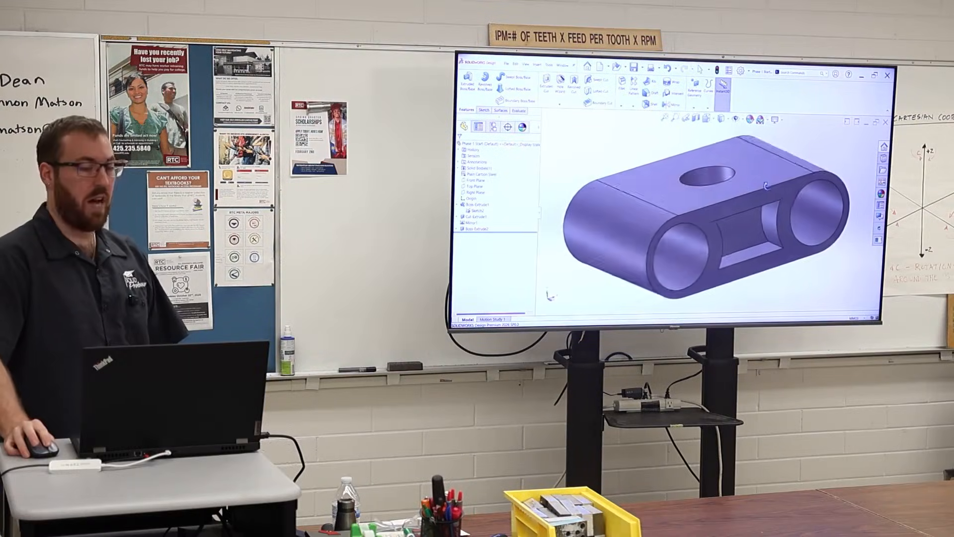
Edit the circular cut and set its end condition to Through All.
{"action": "middle_click_drag", "start_coordinate": [766, 186], "coordinate": [768, 191]}
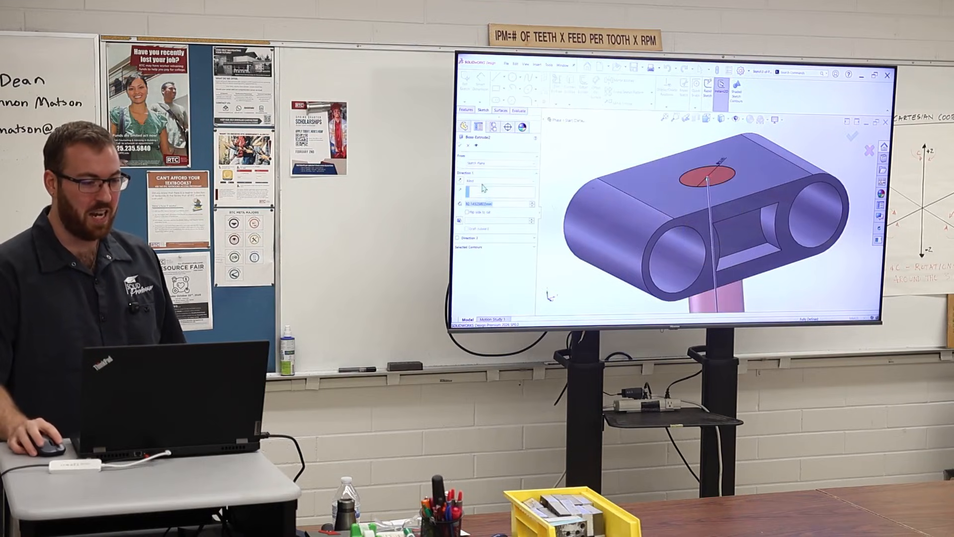
{"action": "middle_click_drag", "start_coordinate": [718, 280], "coordinate": [715, 233]}
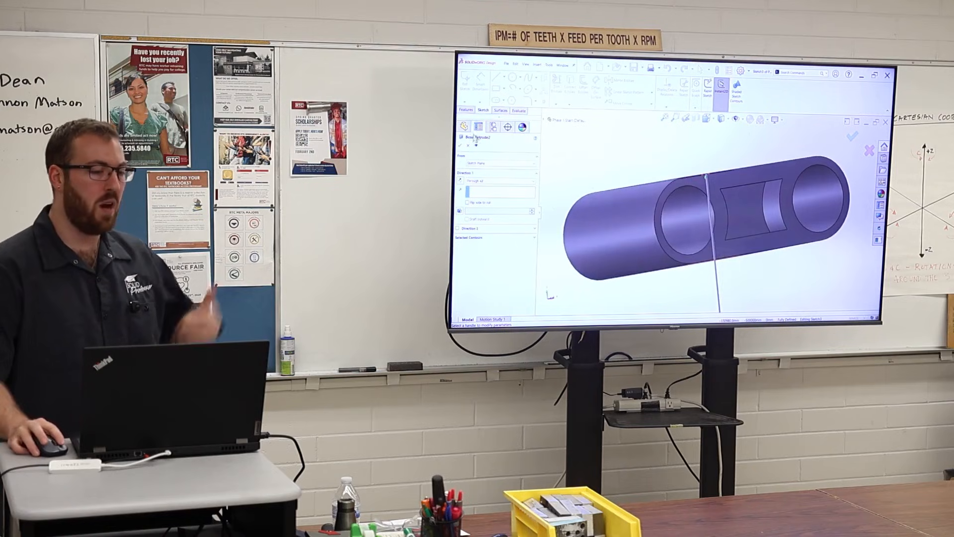
{"action": "left_click", "coordinate": [461, 146]}
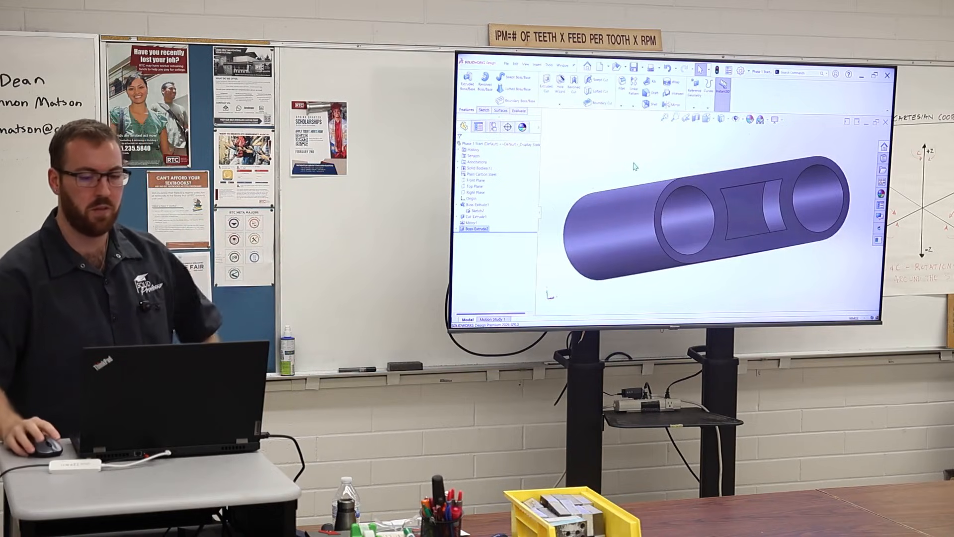
{"action": "scroll", "coordinate": [795, 213], "scroll_direction": "up", "scroll_amount": 2}
{"action": "scroll", "coordinate": [794, 211], "scroll_direction": "down", "scroll_amount": 1}
{"action": "middle_click_drag", "start_coordinate": [769, 187], "coordinate": [767, 204]}
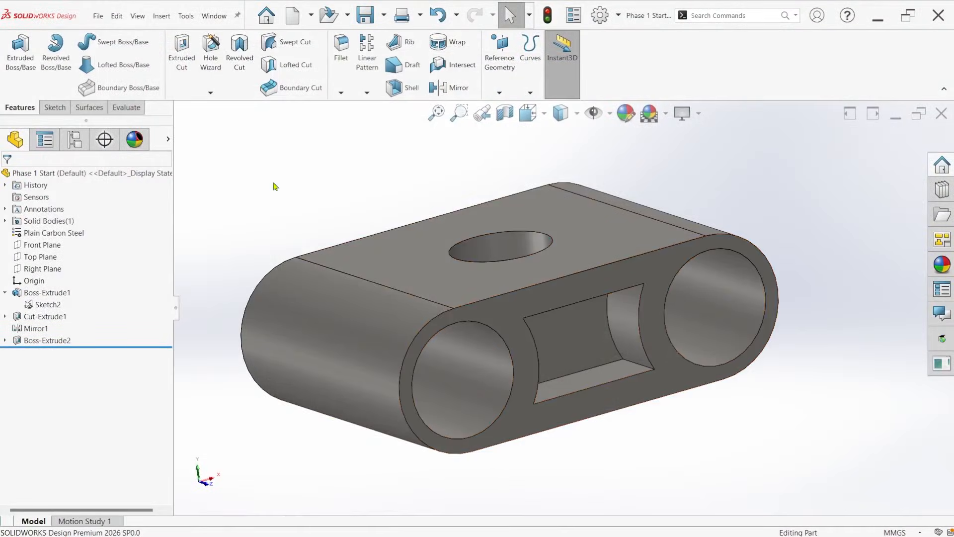
Start a constant size Fillet with a 2 mm symmetric radius.
{"action": "key", "text": "s"}
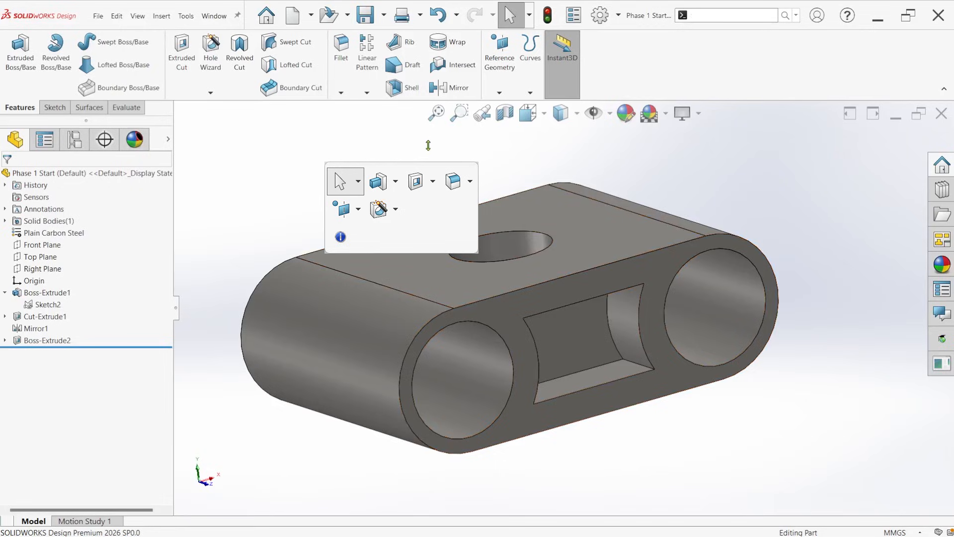
{"action": "left_click", "coordinate": [452, 180]}
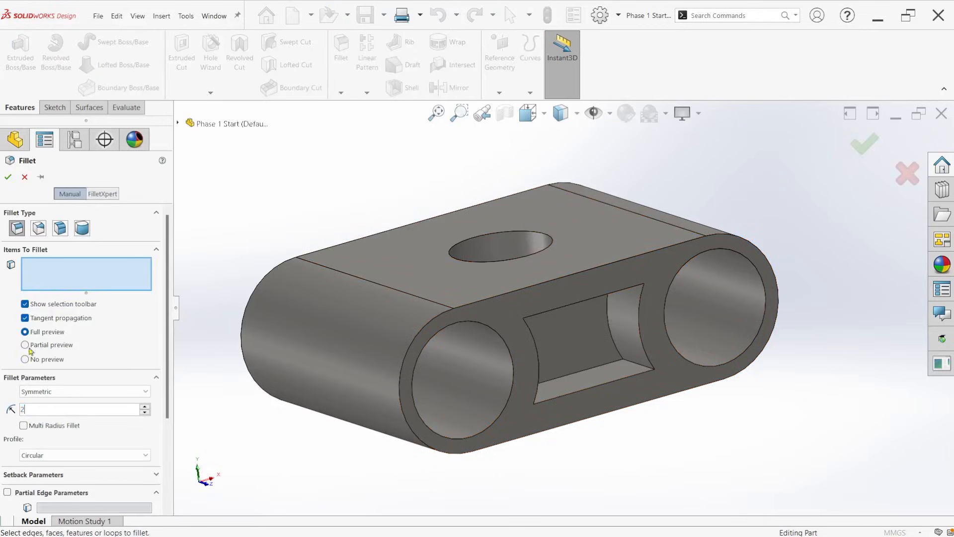
{"action": "mouse_move", "coordinate": [508, 293]}
{"action": "middle_mouse_down"}
{"action": "mouse_move", "coordinate": [485, 265]}
{"action": "mouse_move", "coordinate": [493, 299]}
{"action": "mouse_move", "coordinate": [506, 280]}
{"action": "mouse_move", "coordinate": [512, 307]}
{"action": "middle_mouse_up"}
{"action": "scroll", "coordinate": [544, 321], "scroll_direction": "up", "scroll_amount": 2}
{"action": "scroll", "coordinate": [543, 321], "scroll_direction": "down", "scroll_amount": 2}
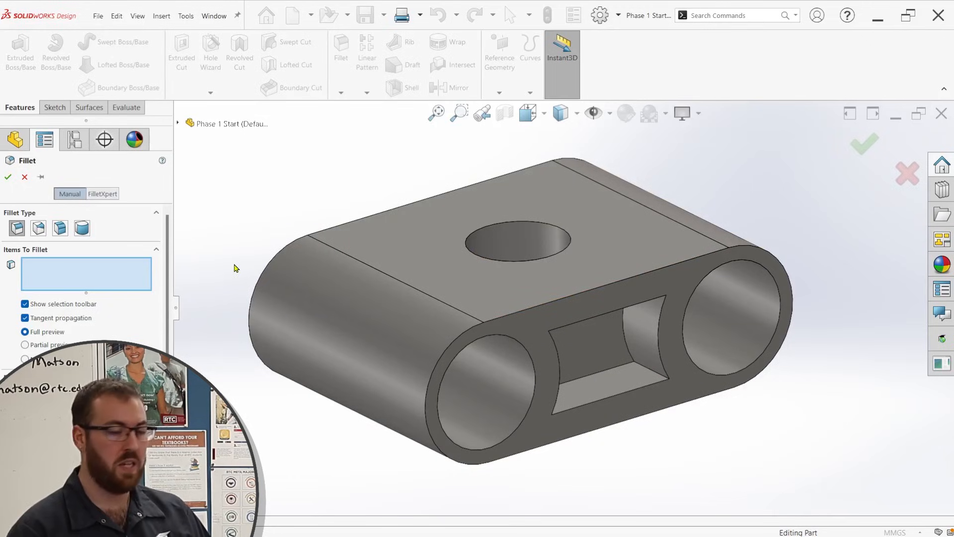
Try selecting the hole's upper rim together with the remaining body edges for the fillet, and clear the selection.
{"action": "left_click", "coordinate": [509, 221]}
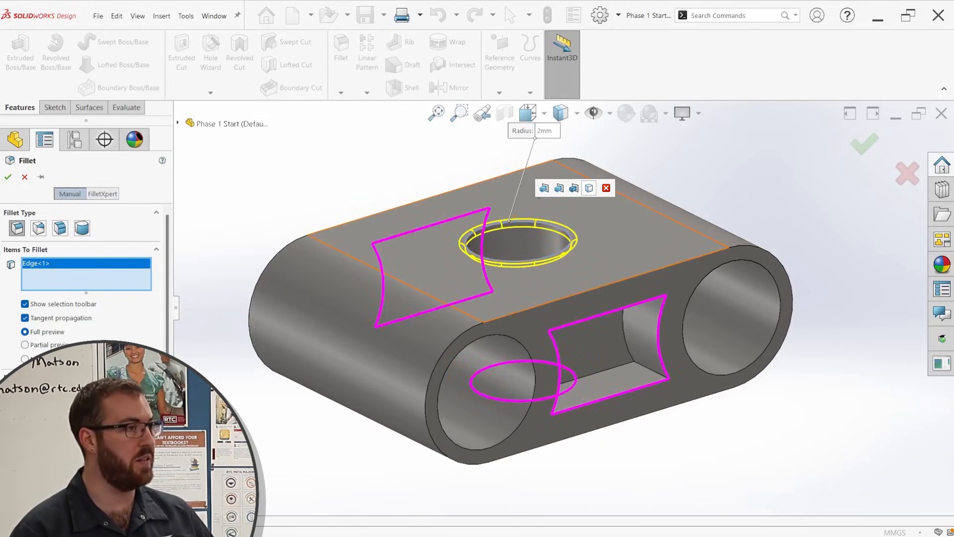
{"action": "left_click", "coordinate": [589, 197]}
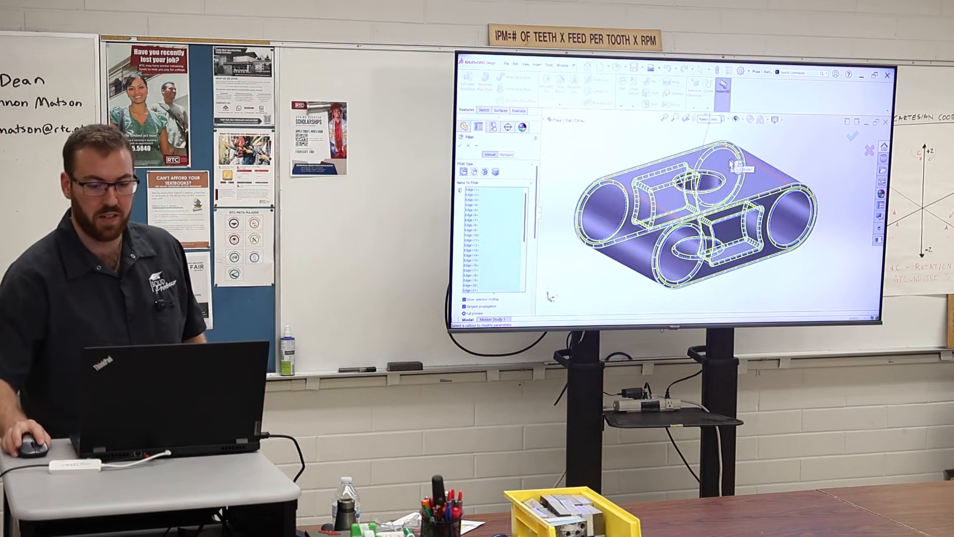
{"action": "middle_click_drag", "start_coordinate": [734, 232], "coordinate": [732, 197]}
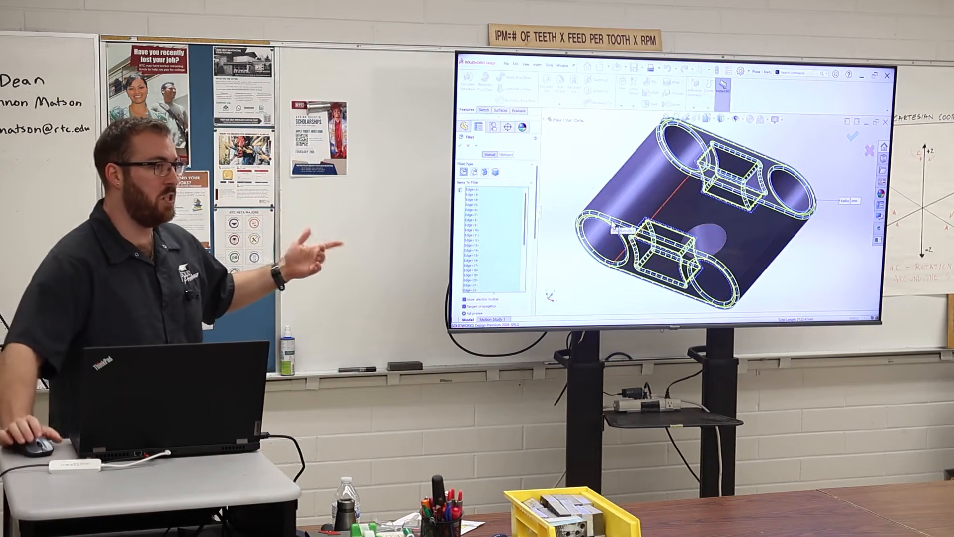
{"action": "right_click", "coordinate": [467, 215]}
{"action": "left_click", "coordinate": [490, 223]}
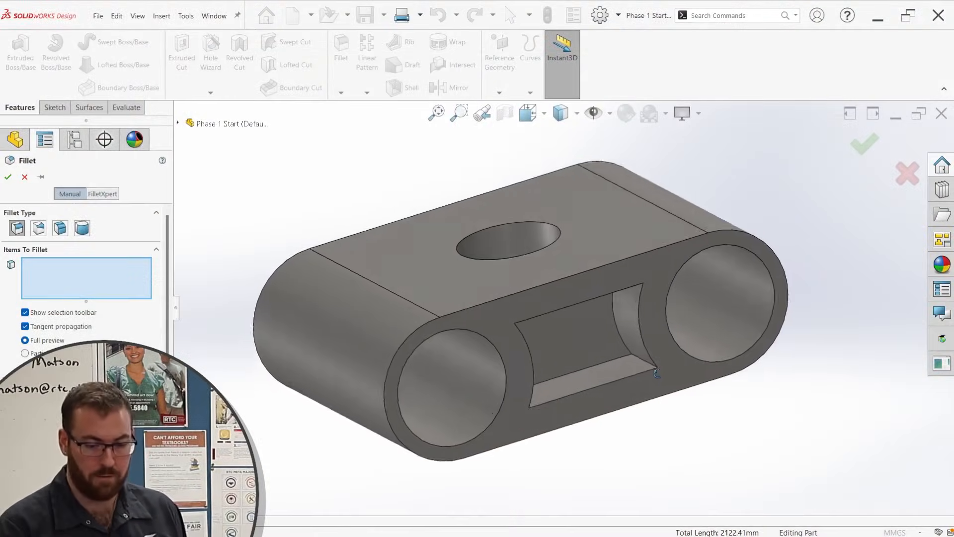
Try selecting the front and back end faces and the pocket faces as the items to fillet.
{"action": "left_click", "coordinate": [559, 302]}
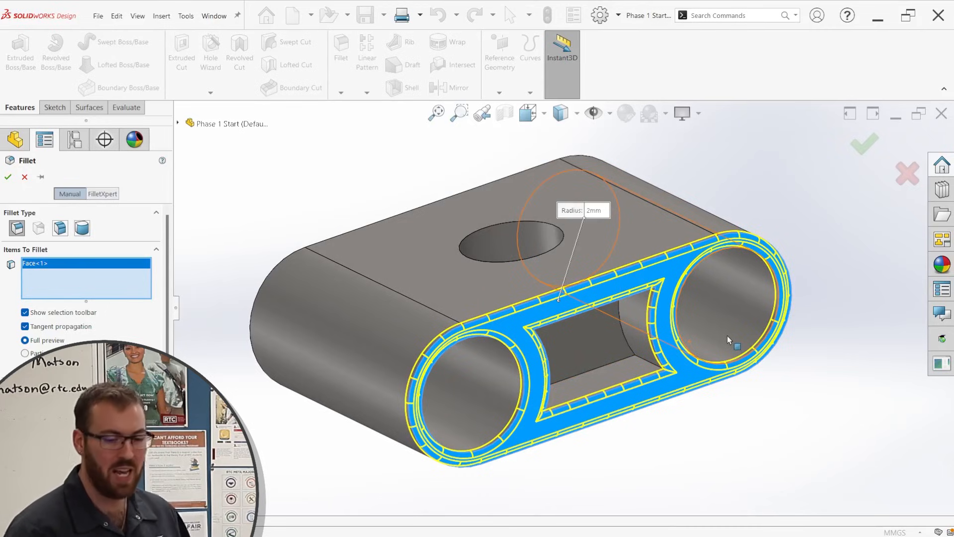
{"action": "left_click", "coordinate": [579, 338]}
{"action": "middle_click_drag", "start_coordinate": [579, 338], "coordinate": [674, 339]}
{"action": "left_click", "coordinate": [418, 354]}
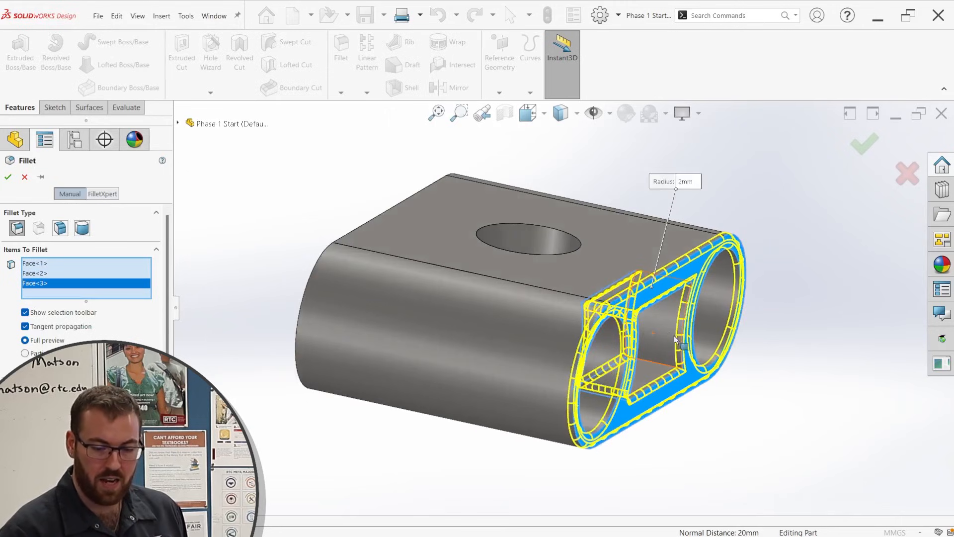
{"action": "left_click", "coordinate": [674, 339]}
{"action": "middle_click_drag", "start_coordinate": [347, 283], "coordinate": [574, 318]}
{"action": "left_click", "coordinate": [572, 328]}
{"action": "left_click", "coordinate": [646, 335]}
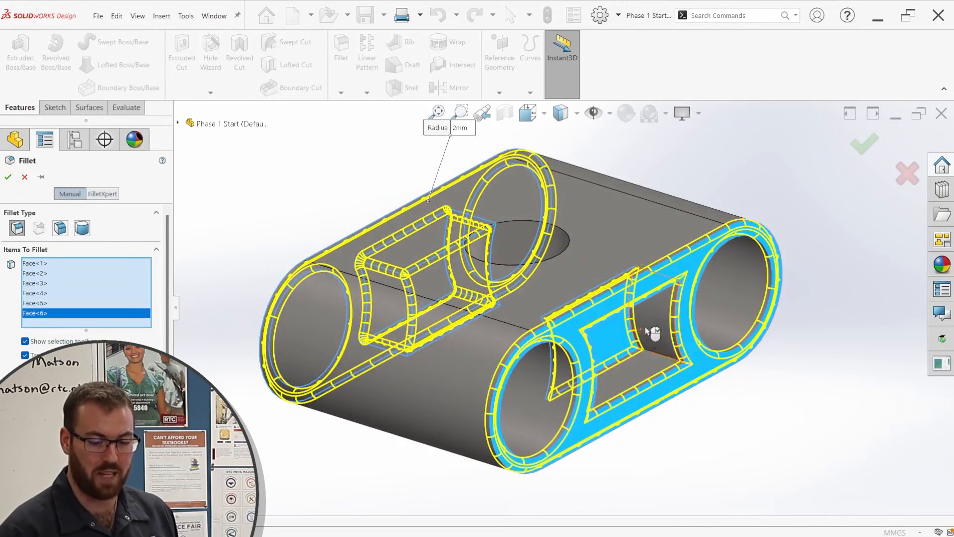
{"action": "left_click", "coordinate": [647, 342]}
{"action": "middle_click_drag", "start_coordinate": [648, 342], "coordinate": [393, 330]}
{"action": "left_click", "coordinate": [391, 331]}
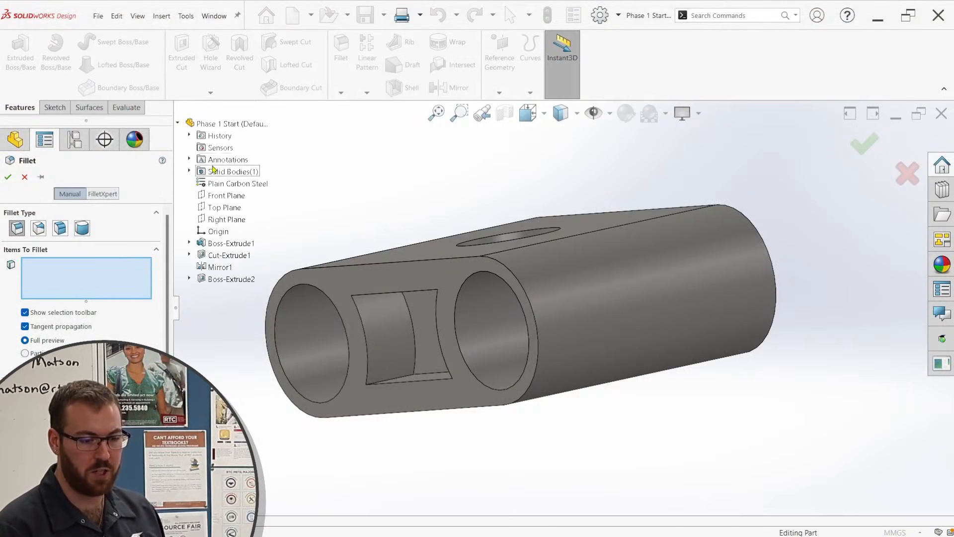
Try filleting the features Cut-Extrude1, Mirror1 and Boss-Extrude1 plus the hole's upper rim, and clear the selection.
{"action": "left_click", "coordinate": [229, 256]}
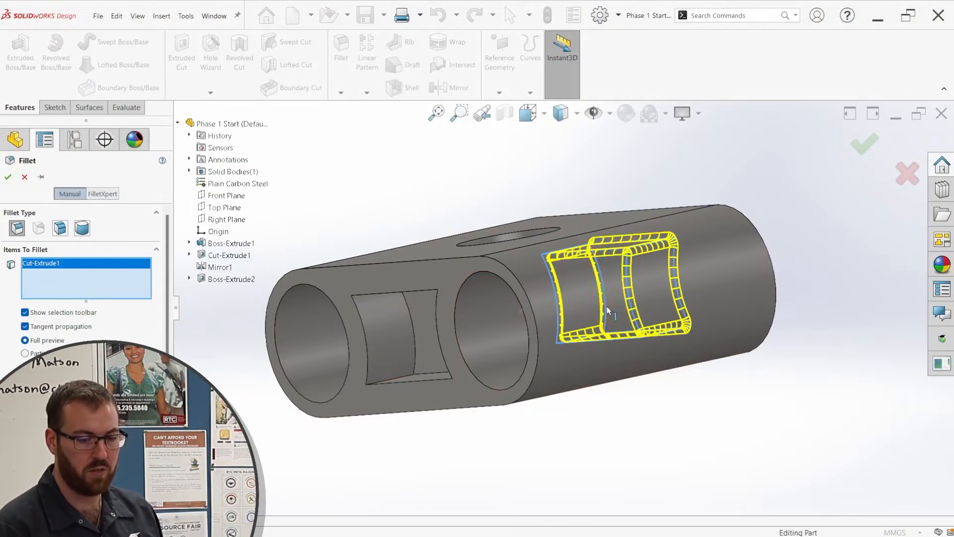
{"action": "middle_click_drag", "start_coordinate": [607, 310], "coordinate": [491, 370]}
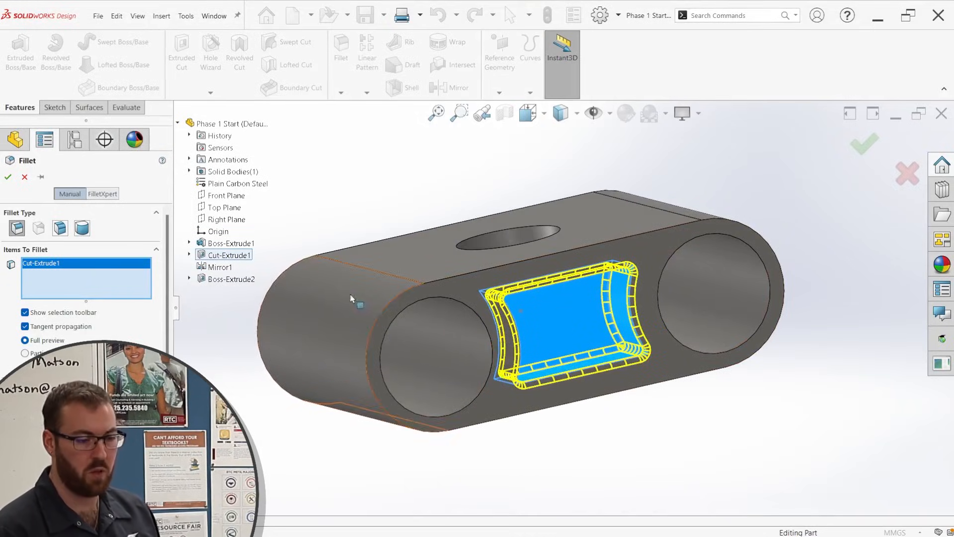
{"action": "left_click", "coordinate": [227, 269]}
{"action": "left_click", "coordinate": [226, 243]}
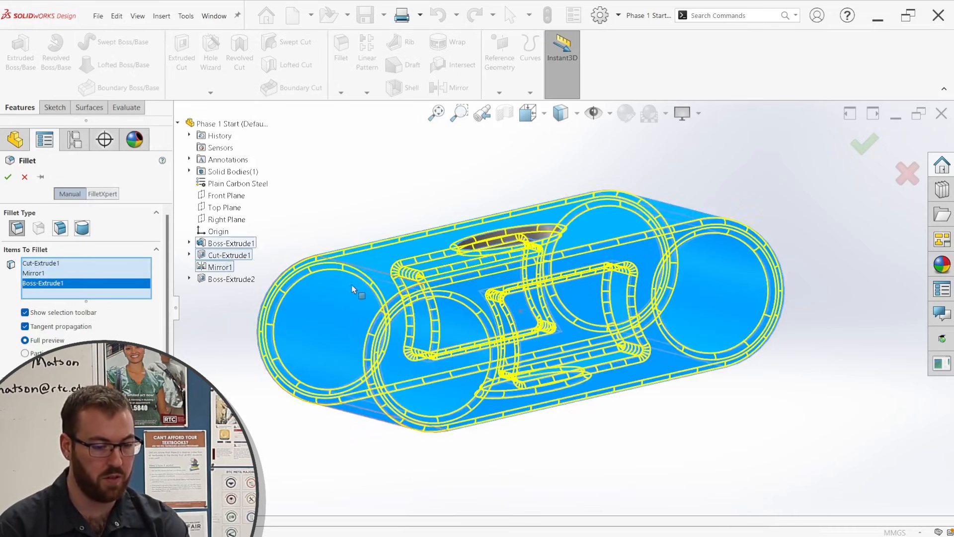
{"action": "middle_click_drag", "start_coordinate": [446, 309], "coordinate": [532, 226]}
{"action": "scroll", "coordinate": [532, 227], "scroll_direction": "down", "scroll_amount": 3}
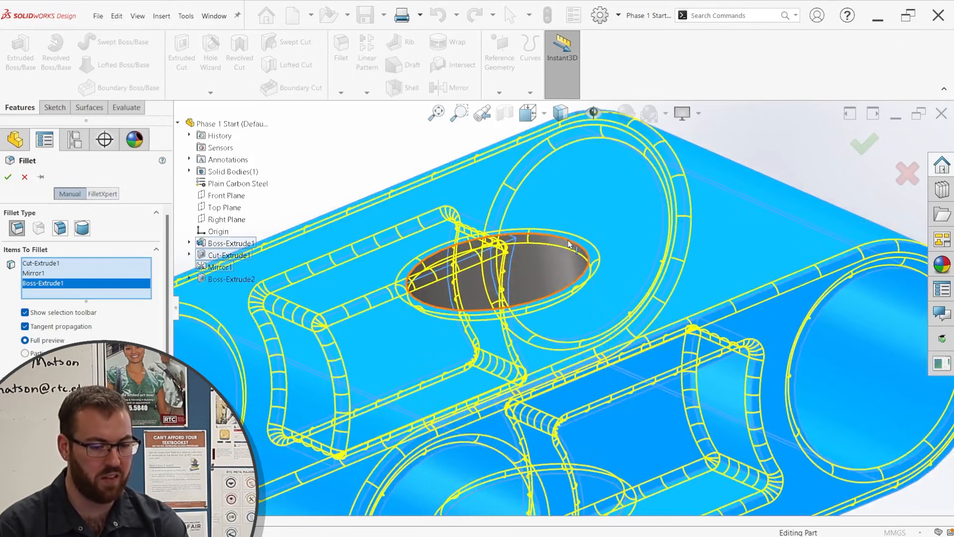
{"action": "left_click", "coordinate": [567, 243]}
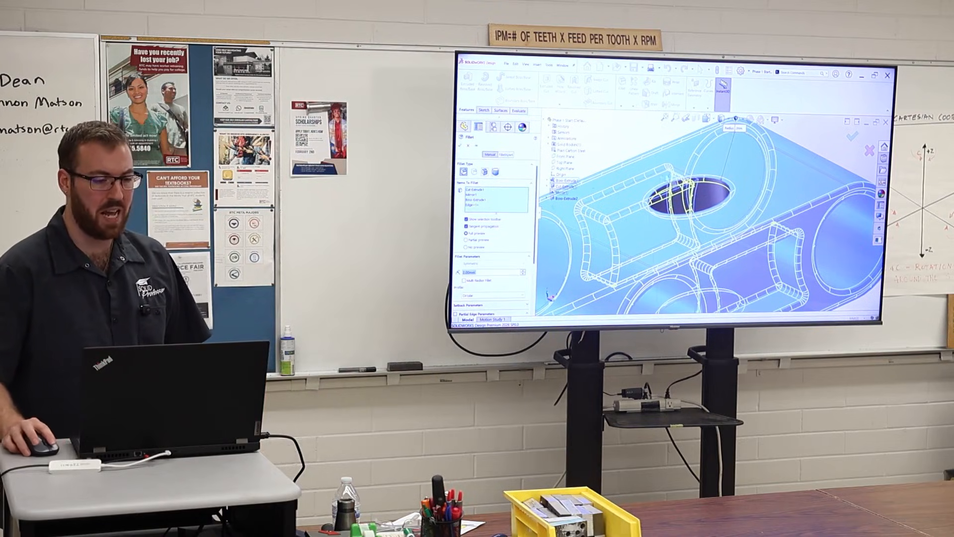
{"action": "left_click", "coordinate": [498, 204]}
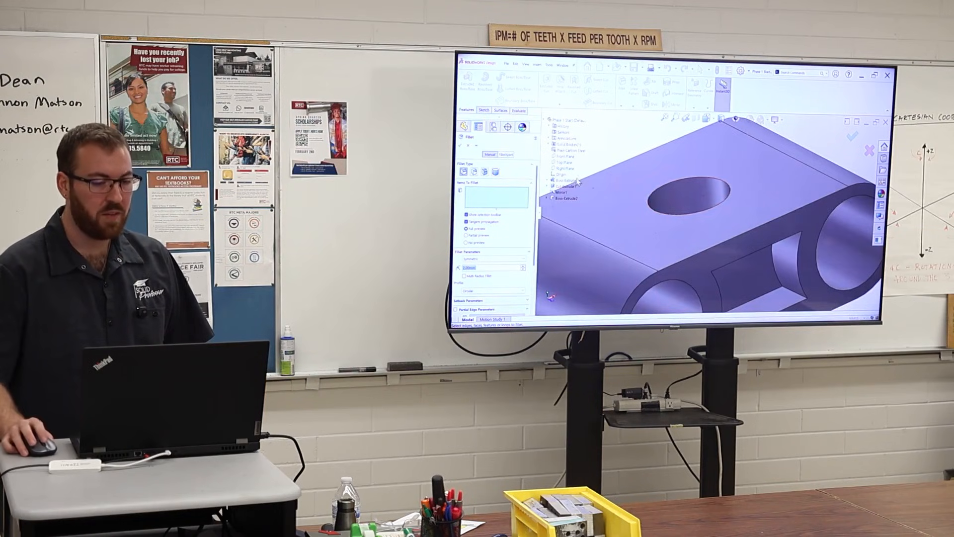
Apply the 2 mm fillet to all edges of the end faces and pockets, leaving out the hole's rims.
{"action": "scroll", "coordinate": [700, 227], "scroll_direction": "up", "scroll_amount": 3}
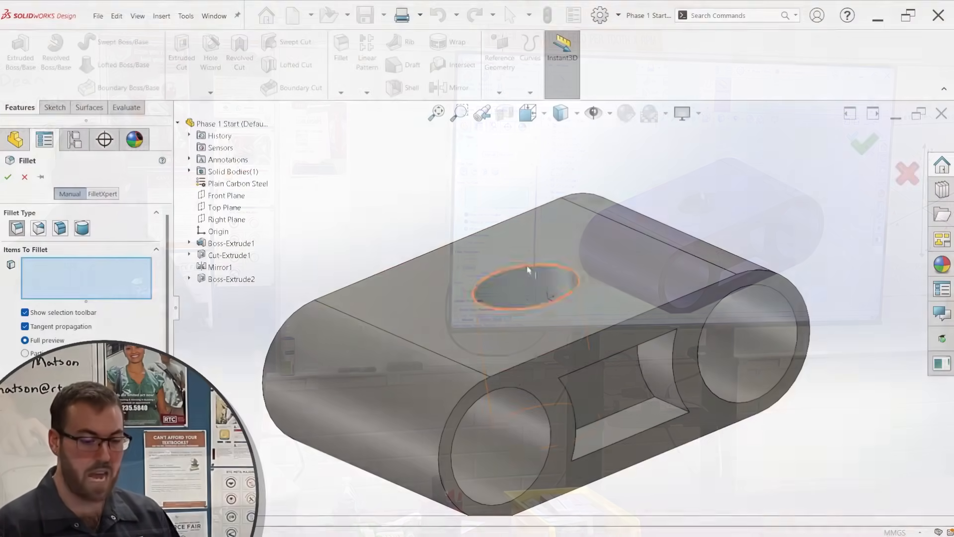
{"action": "left_click", "coordinate": [530, 267]}
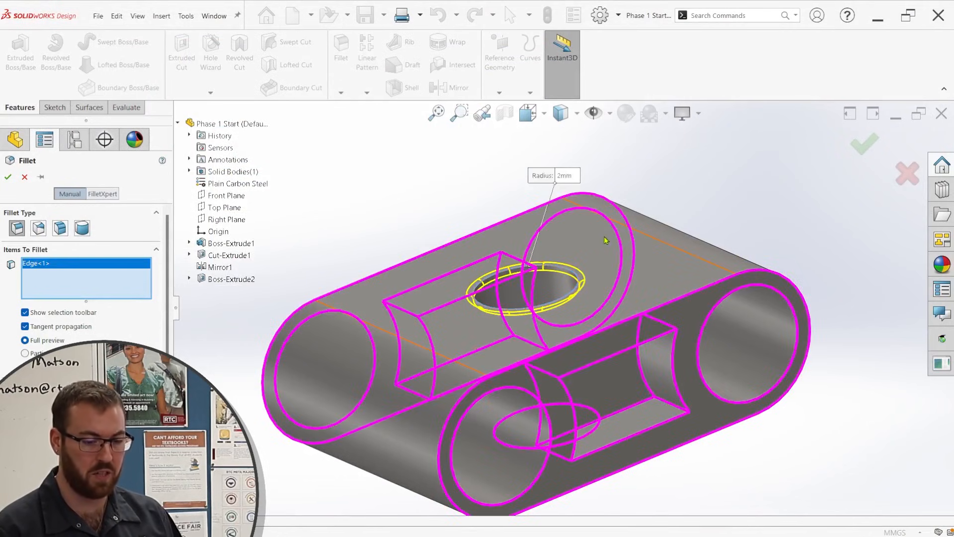
{"action": "key", "text": "ctrl+a"}
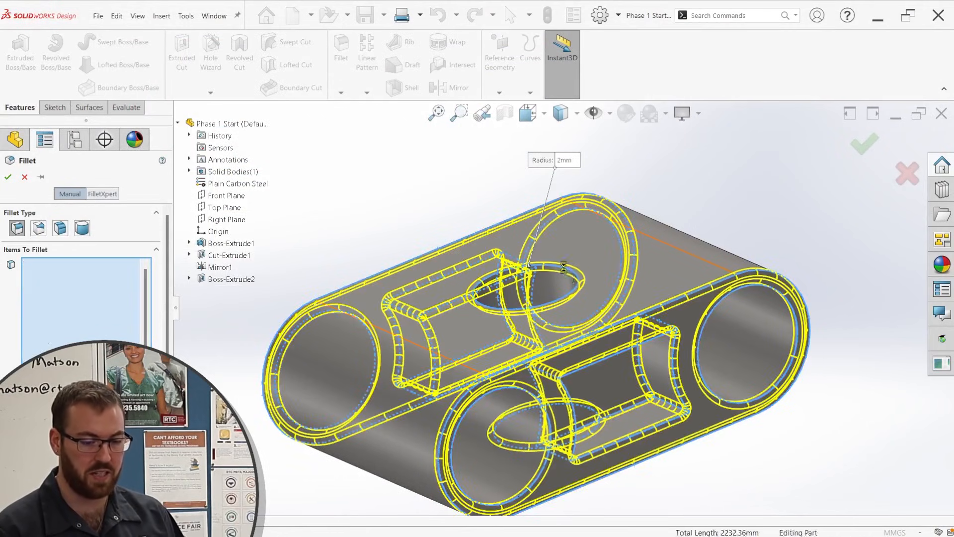
{"action": "middle_click_drag", "start_coordinate": [623, 374], "coordinate": [611, 369]}
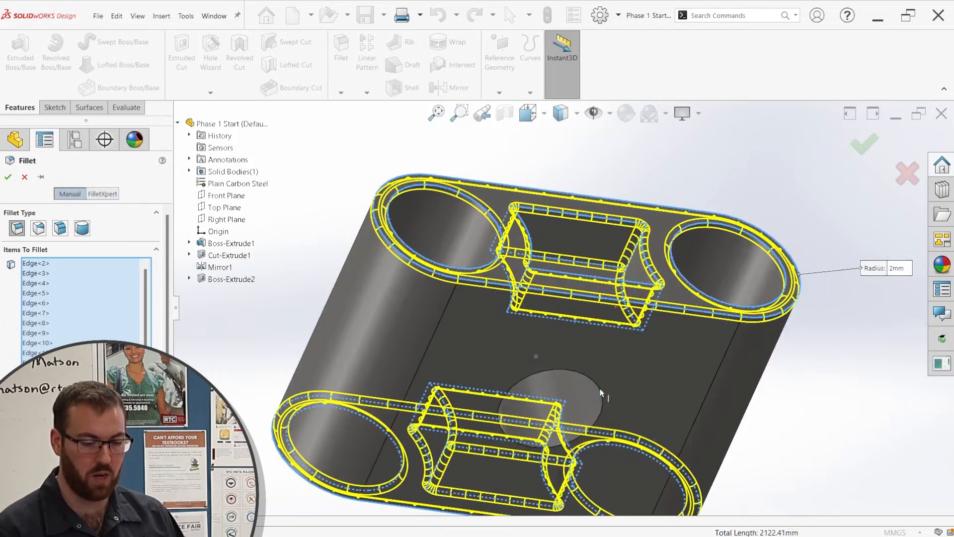
{"action": "left_click", "coordinate": [859, 152]}
{"action": "middle_click_drag", "start_coordinate": [677, 266], "coordinate": [635, 417]}
Check the part's mass properties and return to the isometric view.
{"action": "left_click", "coordinate": [127, 109]}
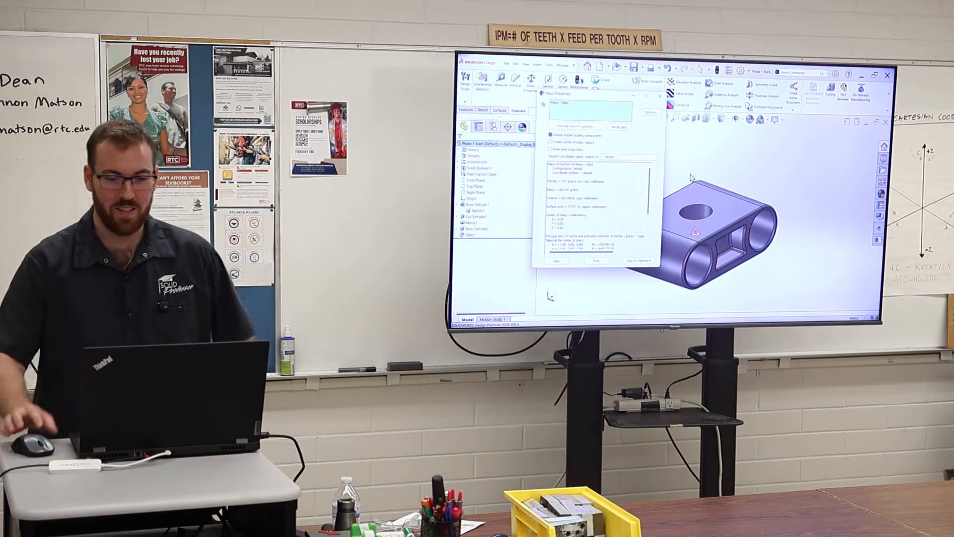
{"action": "left_click", "coordinate": [659, 95]}
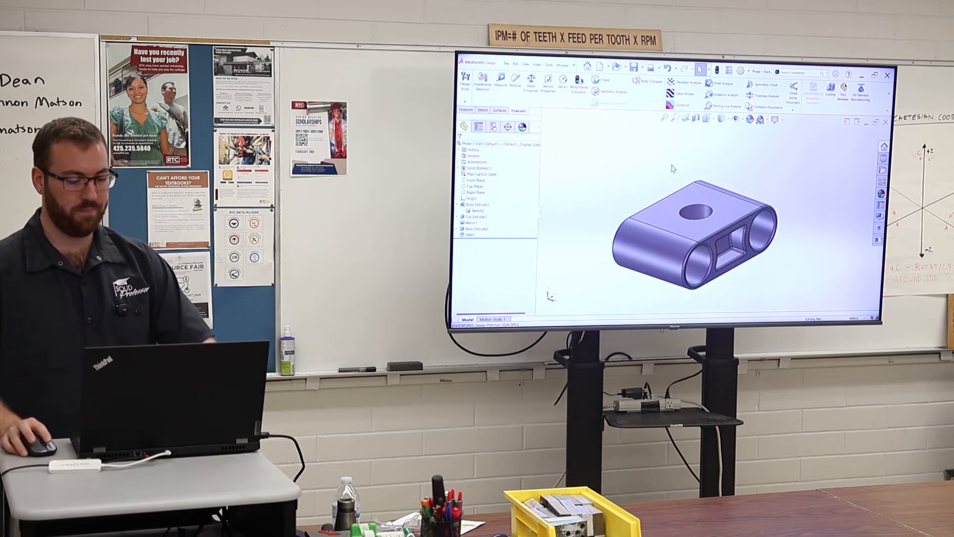
{"action": "key", "text": "ctrl+7"}
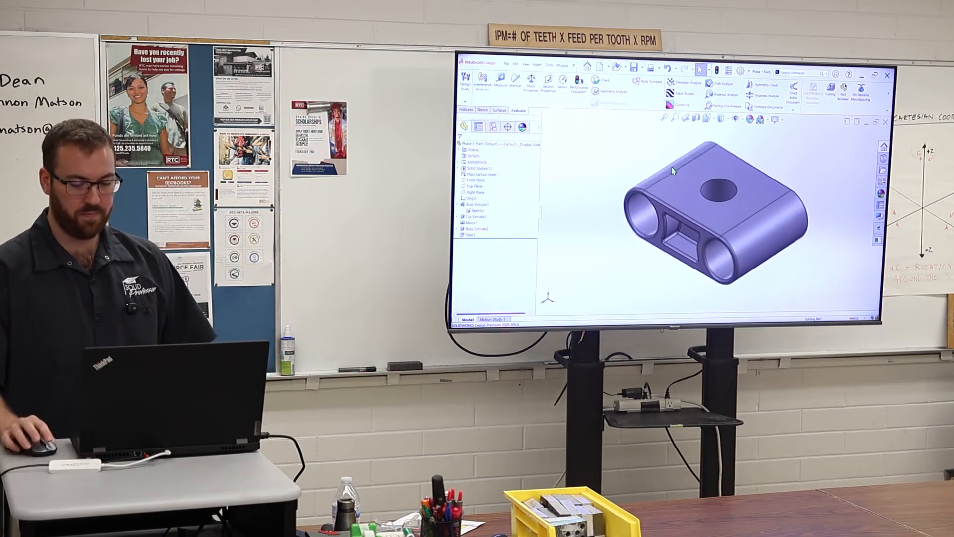
Edit the existing edge fillet, try a 12 mm radius, and set the radius back to 2 mm.
{"action": "middle_click_drag", "start_coordinate": [706, 172], "coordinate": [711, 154]}
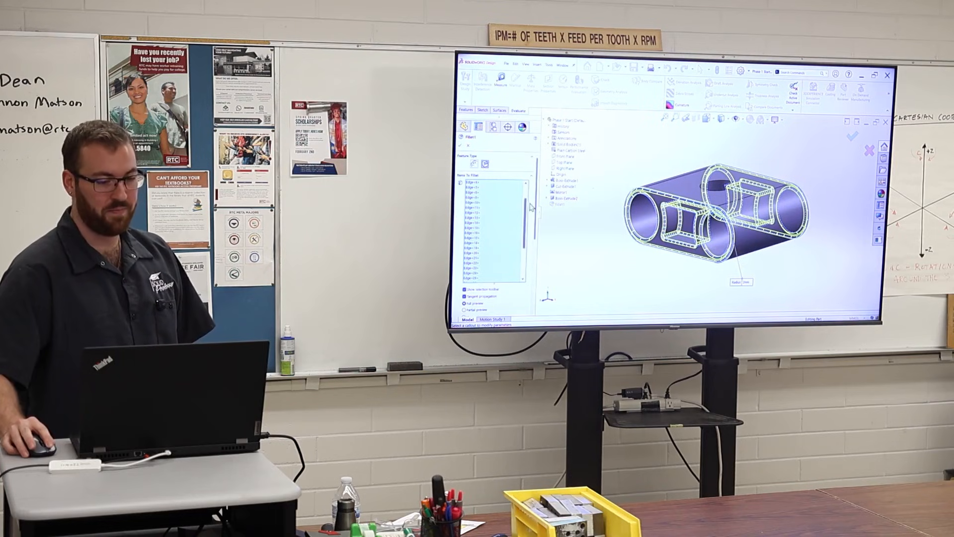
{"action": "scroll", "coordinate": [674, 215], "scroll_direction": "down", "scroll_amount": 5}
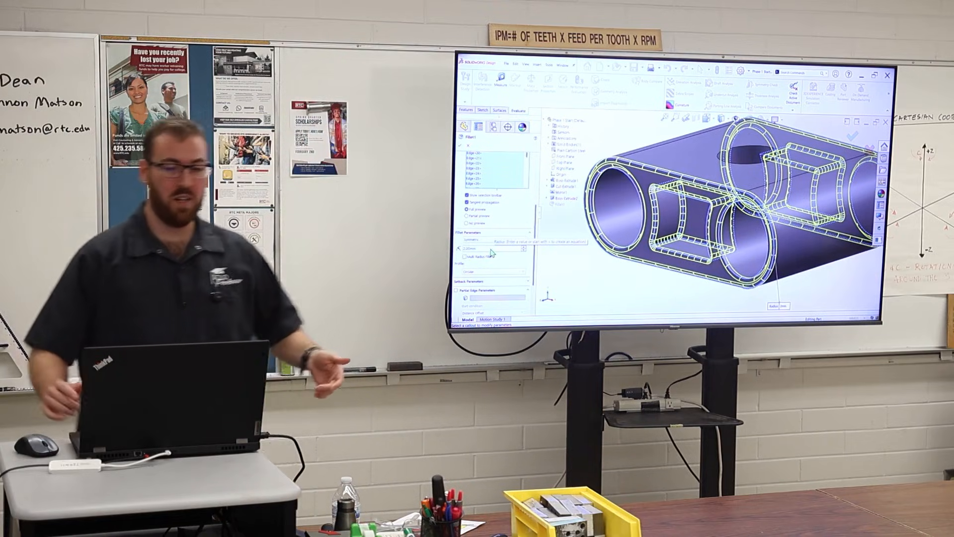
{"action": "left_click", "coordinate": [524, 249]}
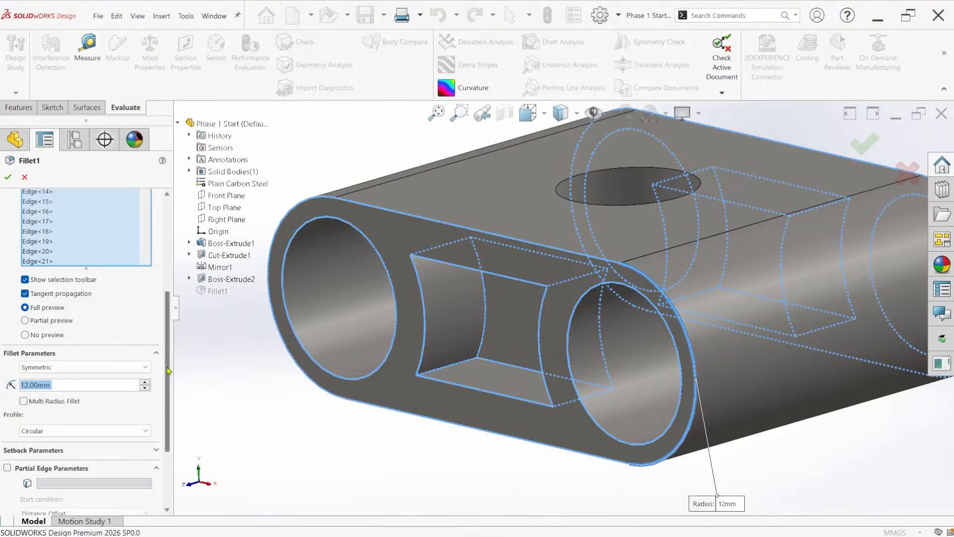
{"action": "left_click_drag", "start_coordinate": [168, 371], "coordinate": [169, 421]}
{"action": "scroll", "coordinate": [142, 348], "scroll_direction": "up", "scroll_amount": 5}
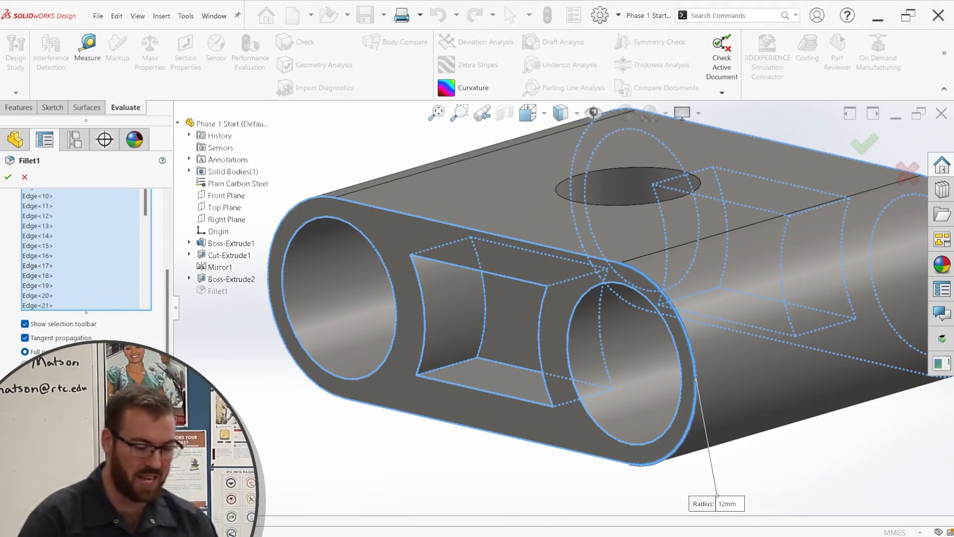
{"action": "type", "text": "2"}
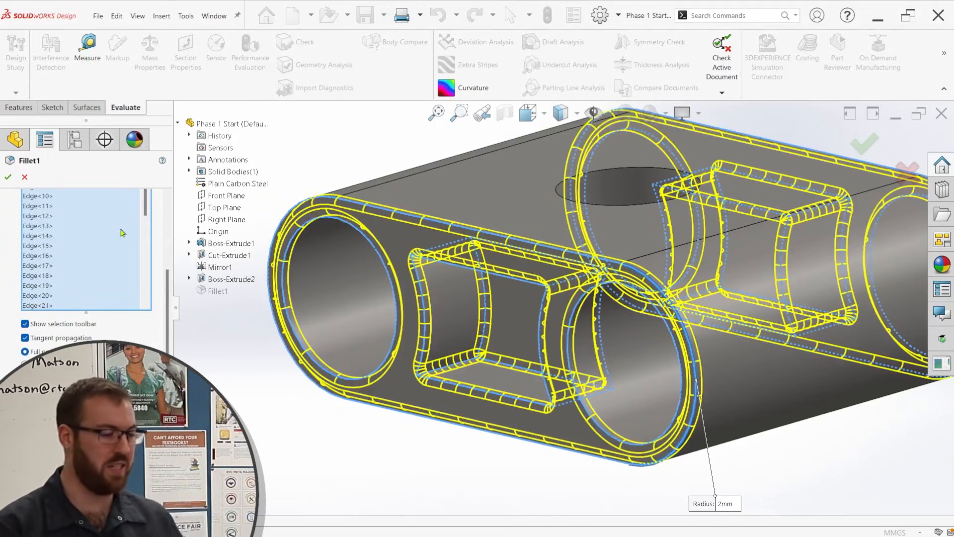
{"action": "left_click", "coordinate": [8, 177]}
{"action": "scroll", "coordinate": [646, 273], "scroll_direction": "up", "scroll_amount": 4}
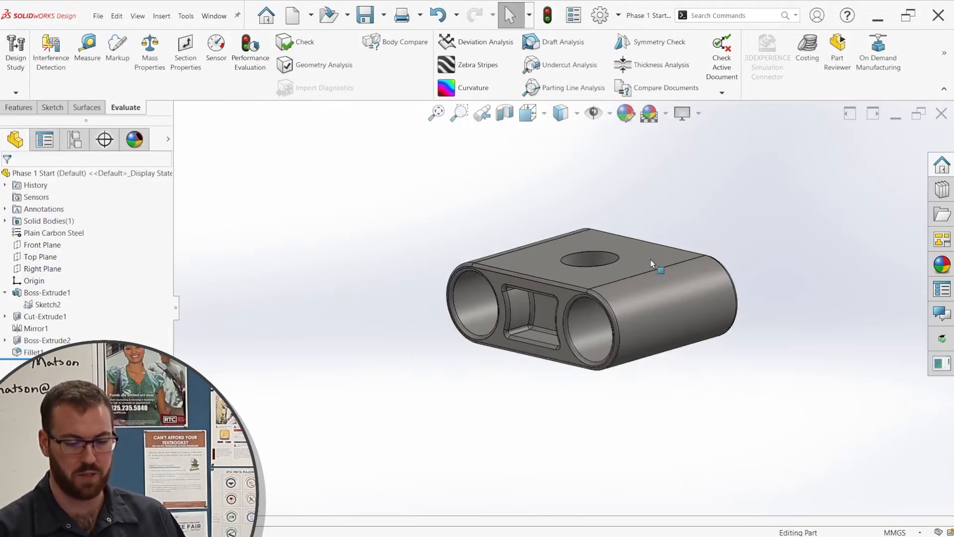
Open the appearance library and expand its appearance categories.
{"action": "scroll", "coordinate": [655, 268], "scroll_direction": "down", "scroll_amount": 4}
{"action": "middle_click_drag", "start_coordinate": [645, 282], "coordinate": [647, 332]}
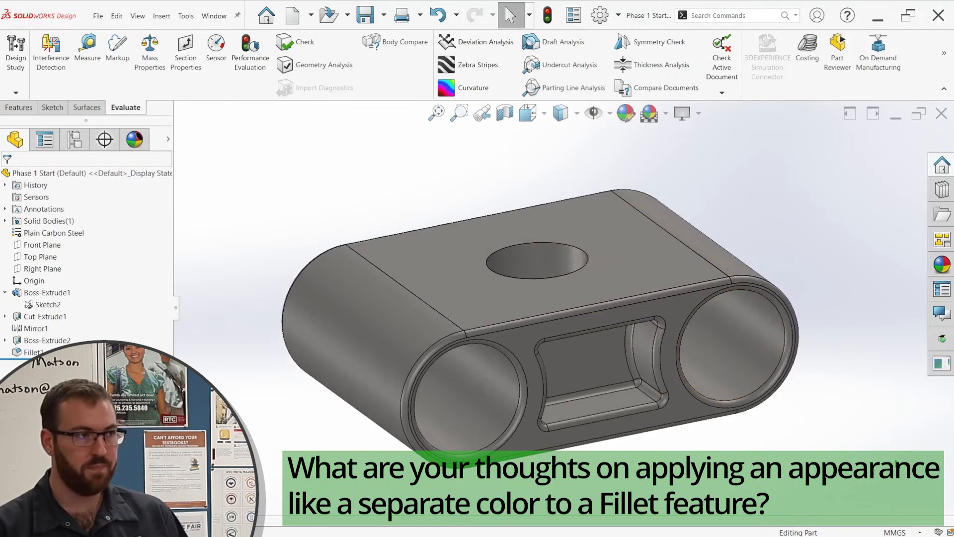
{"action": "left_click", "coordinate": [942, 264]}
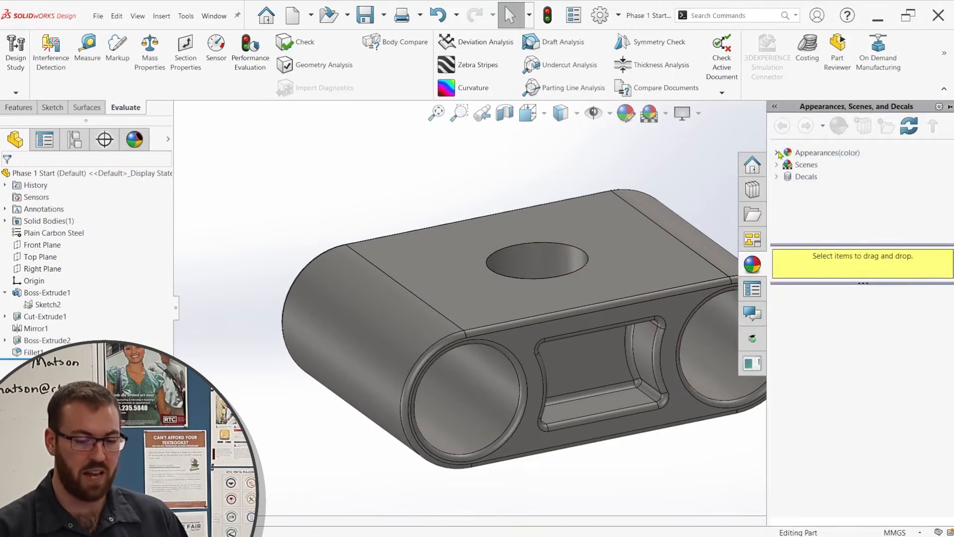
{"action": "scroll", "coordinate": [722, 283], "scroll_direction": "up", "scroll_amount": 3}
{"action": "scroll", "coordinate": [677, 328], "scroll_direction": "down", "scroll_amount": 2}
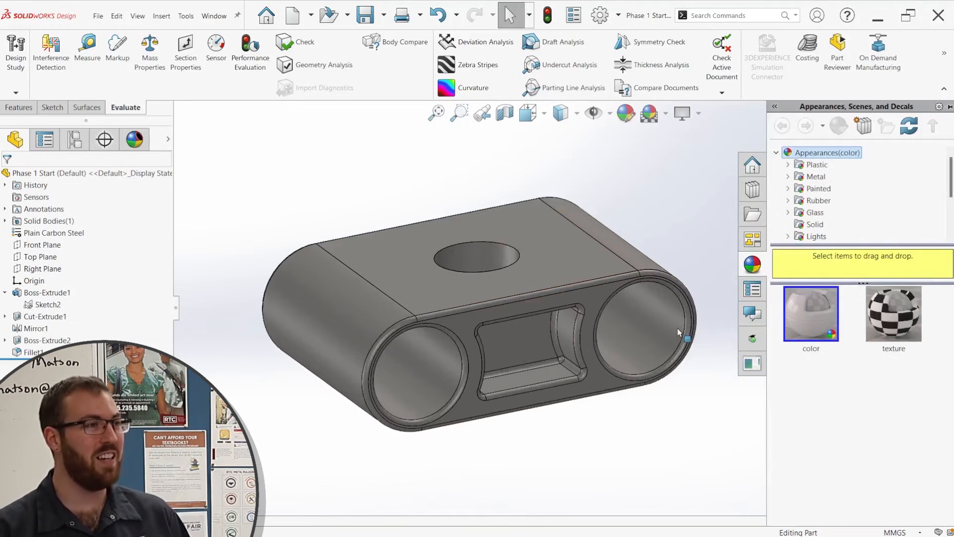
Examine the filleted edges and corners of the pocket up close, and view the whole part from below and above.
{"action": "scroll", "coordinate": [616, 351], "scroll_direction": "down", "scroll_amount": 1}
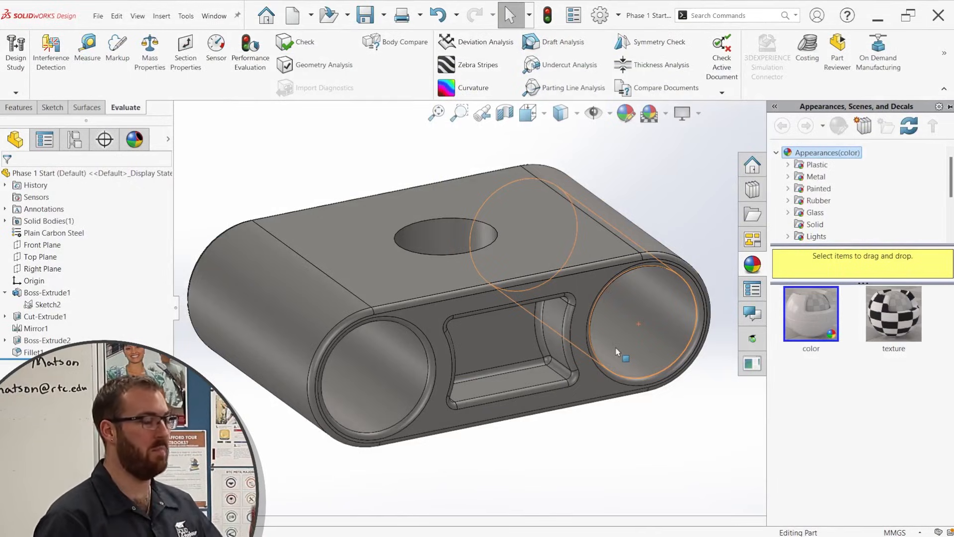
{"action": "scroll", "coordinate": [566, 298], "scroll_direction": "down", "scroll_amount": 5}
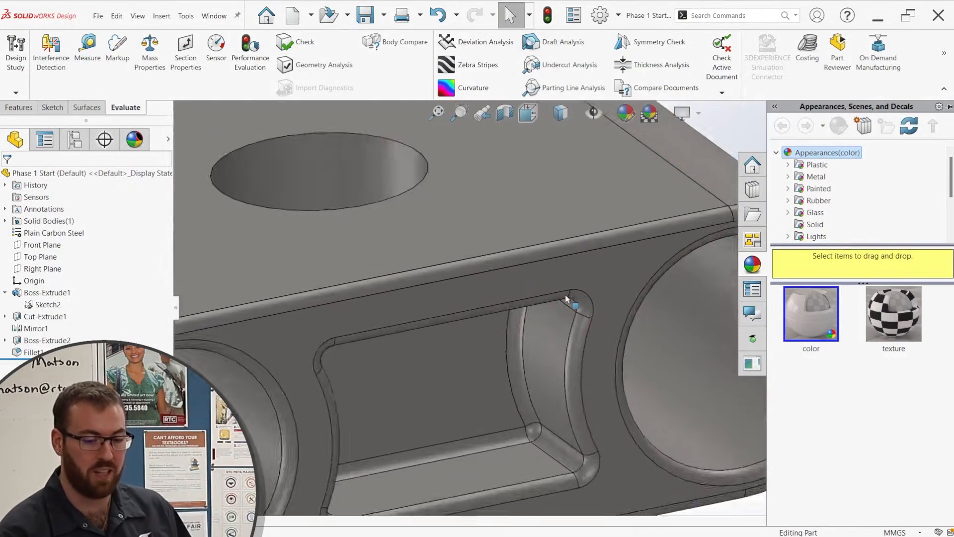
{"action": "middle_click_drag", "start_coordinate": [566, 298], "coordinate": [600, 235]}
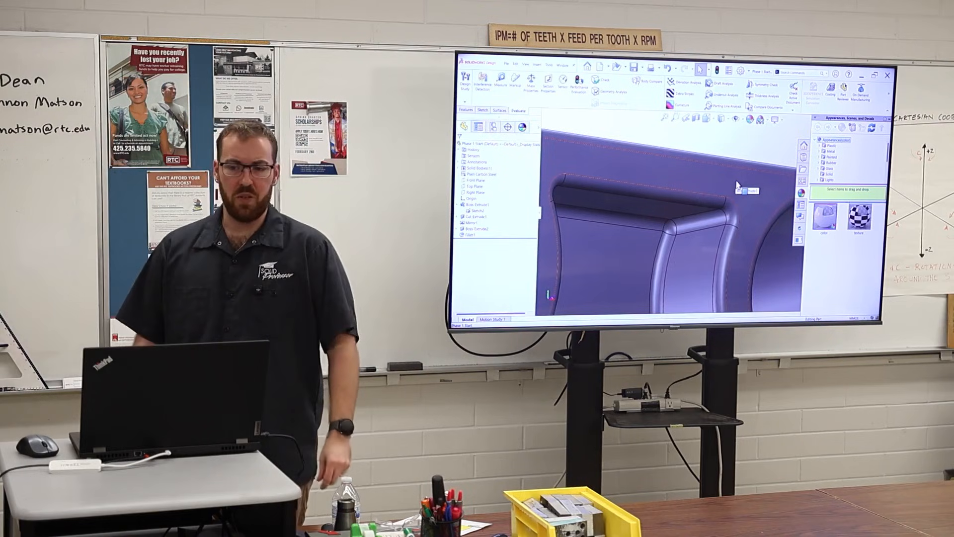
{"action": "left_click", "coordinate": [748, 145]}
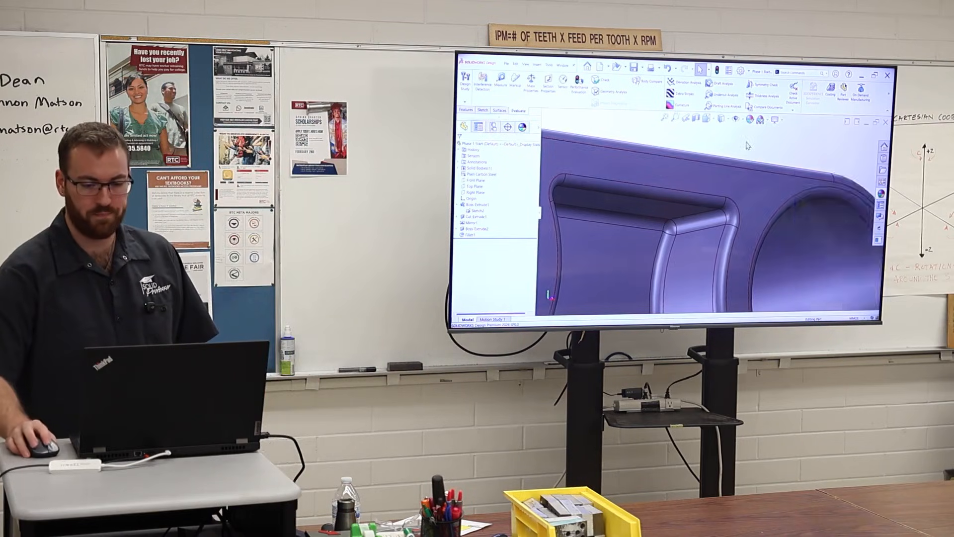
{"action": "scroll", "coordinate": [709, 229], "scroll_direction": "up", "scroll_amount": 5}
{"action": "scroll", "coordinate": [704, 214], "scroll_direction": "up", "scroll_amount": 3}
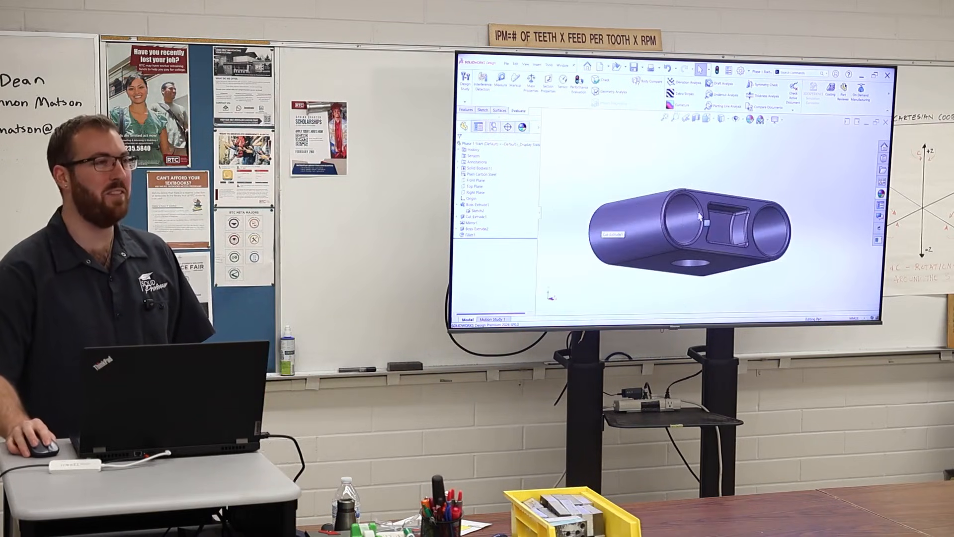
{"action": "middle_click_drag", "start_coordinate": [700, 215], "coordinate": [810, 181]}
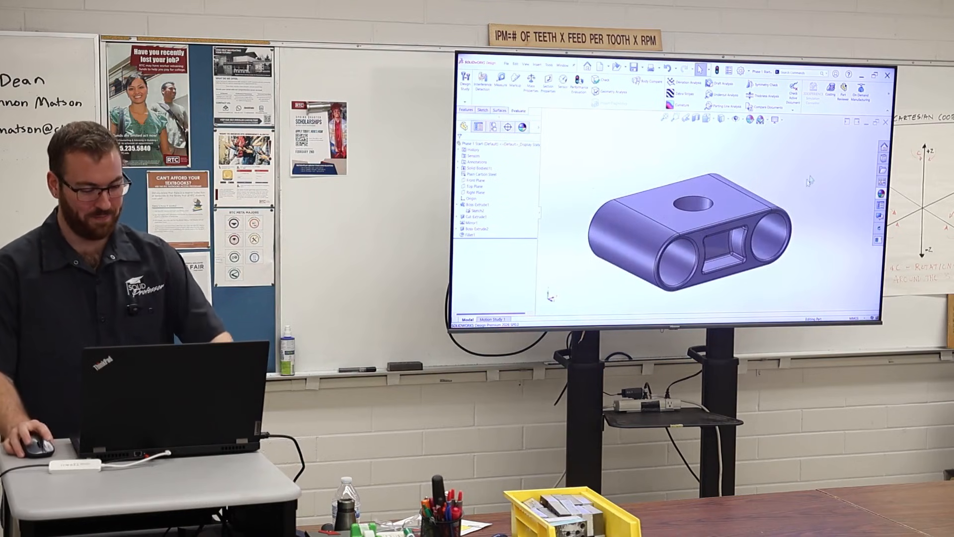